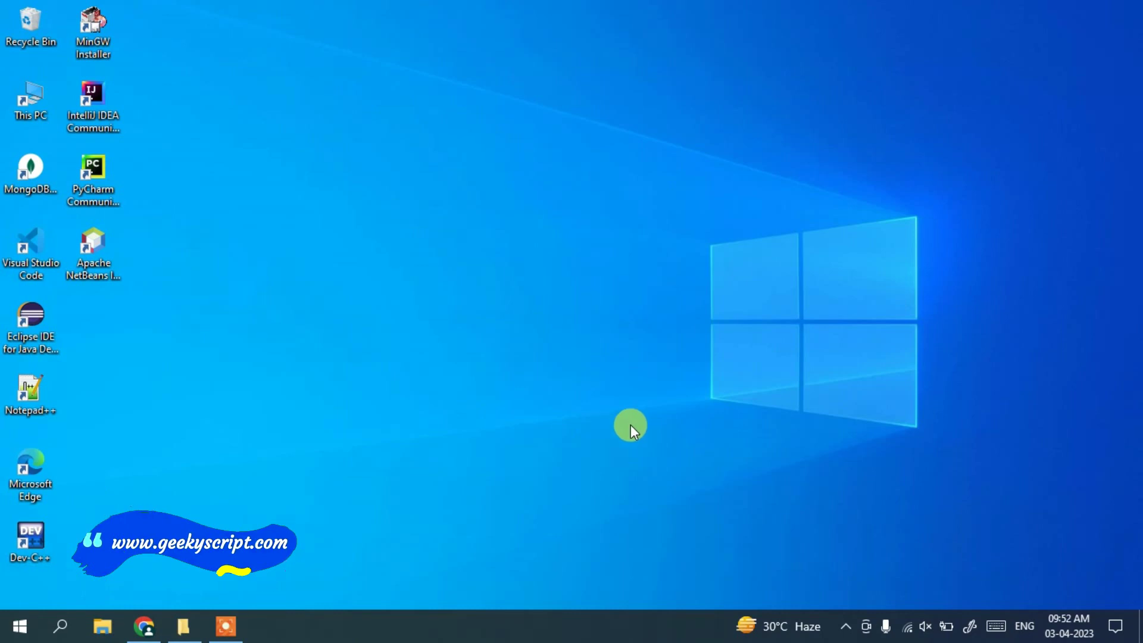
- Search Google for 'jdk download' from a new Chrome tab
left_click(145, 624)
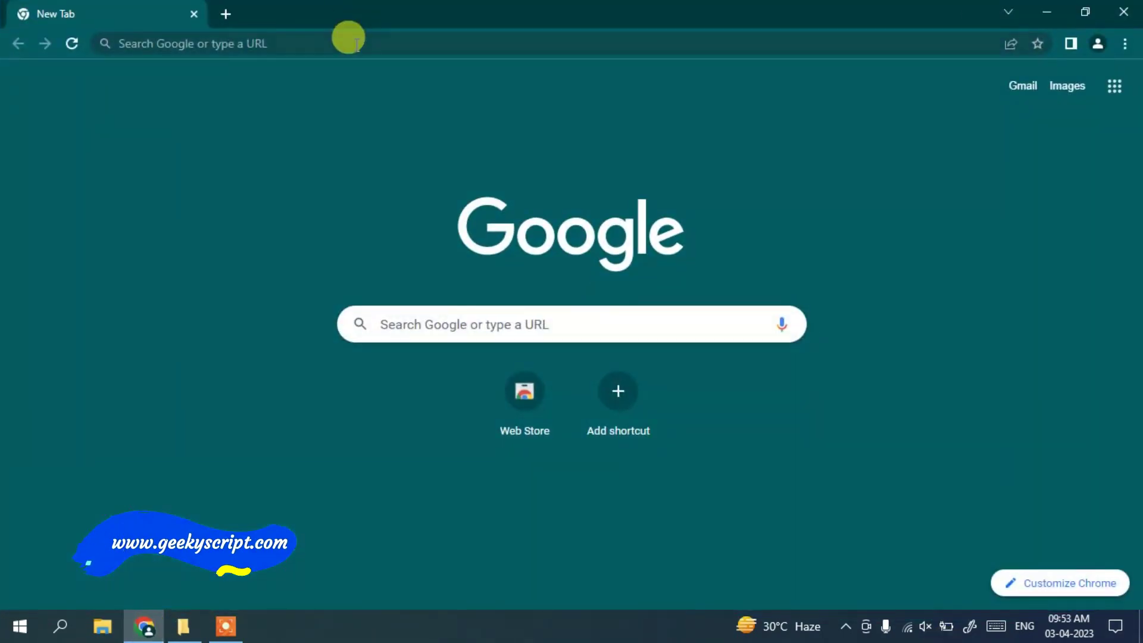
left_click(351, 42)
type("jdk")
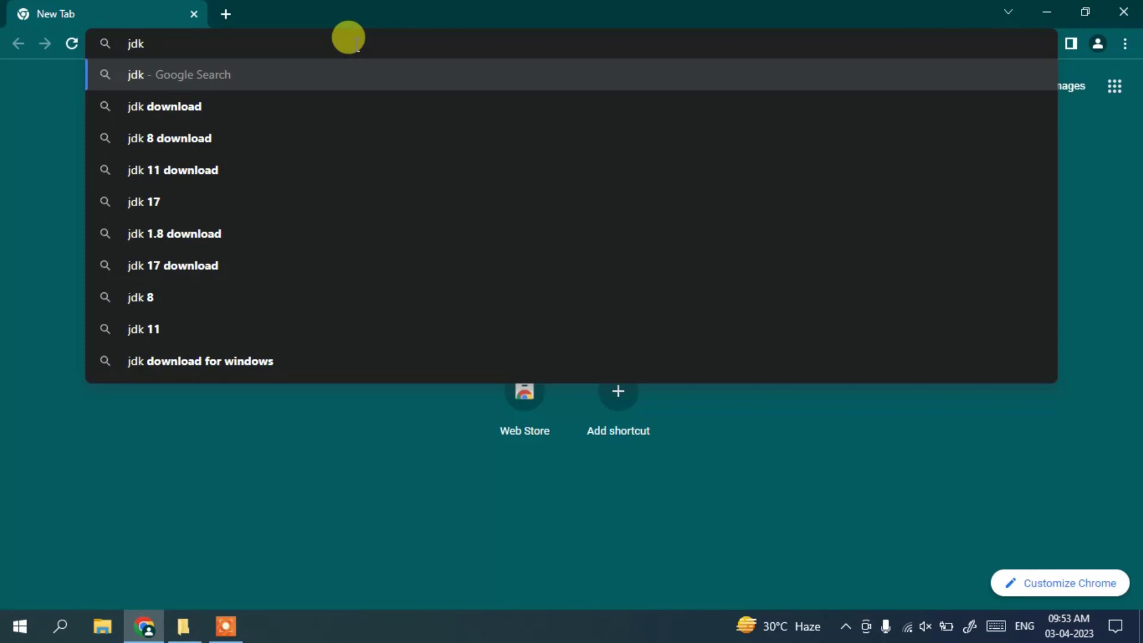
key("Down")
key("Return")
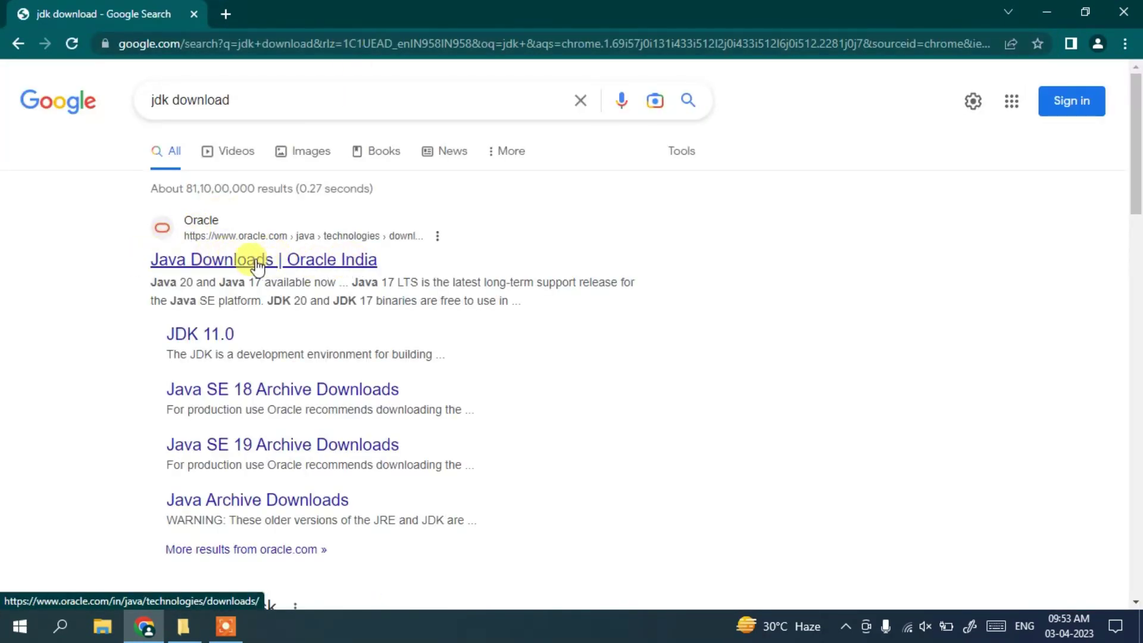
- Open the 'Java Downloads | Oracle India' result and inspect its page address
left_click(218, 260)
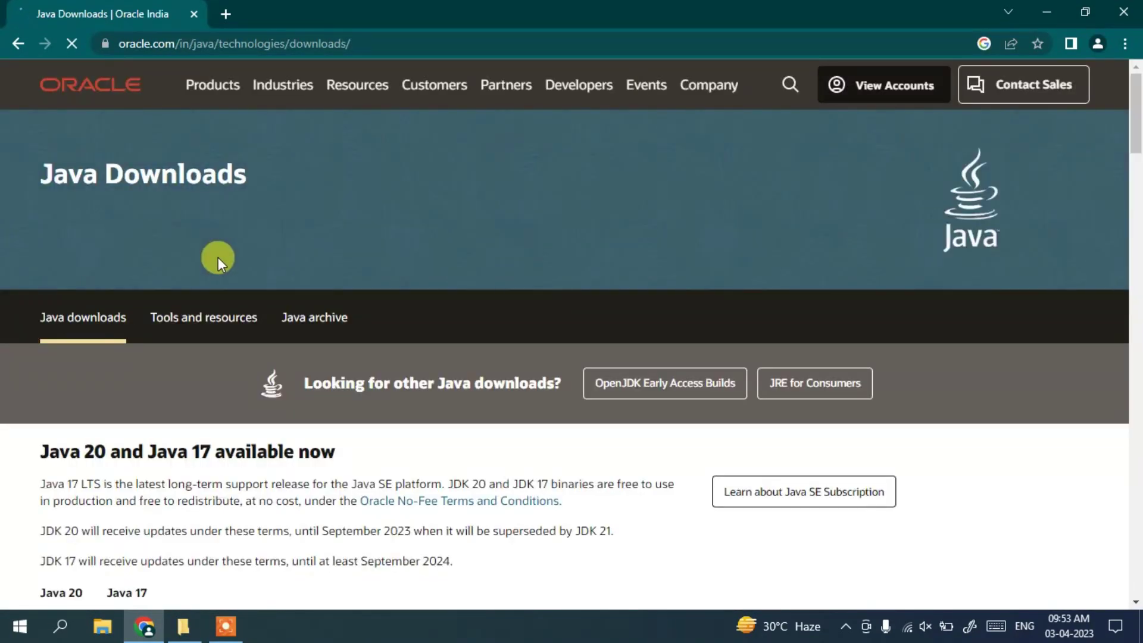
left_click_drag(125, 44, 243, 42)
left_click(343, 168)
left_click_drag(390, 42, 37, 45)
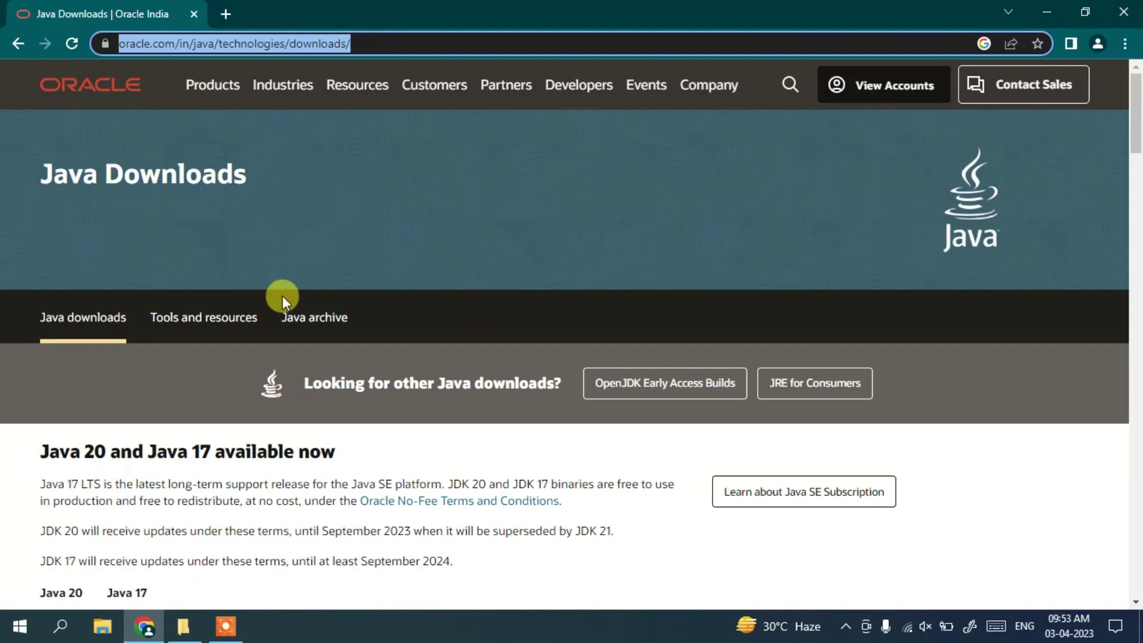
- Scroll down to the Java SE Development Kit 20 downloads section
left_click_drag(1137, 106, 1137, 161)
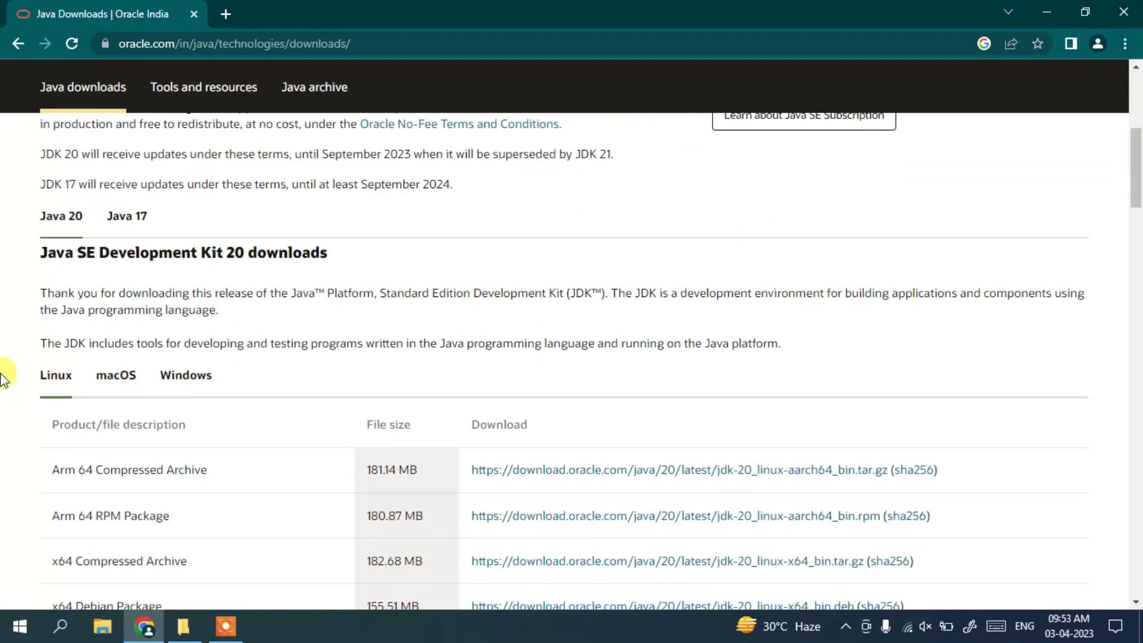
left_click_drag(57, 253, 369, 256)
left_click(370, 256)
left_click_drag(1137, 187, 1137, 214)
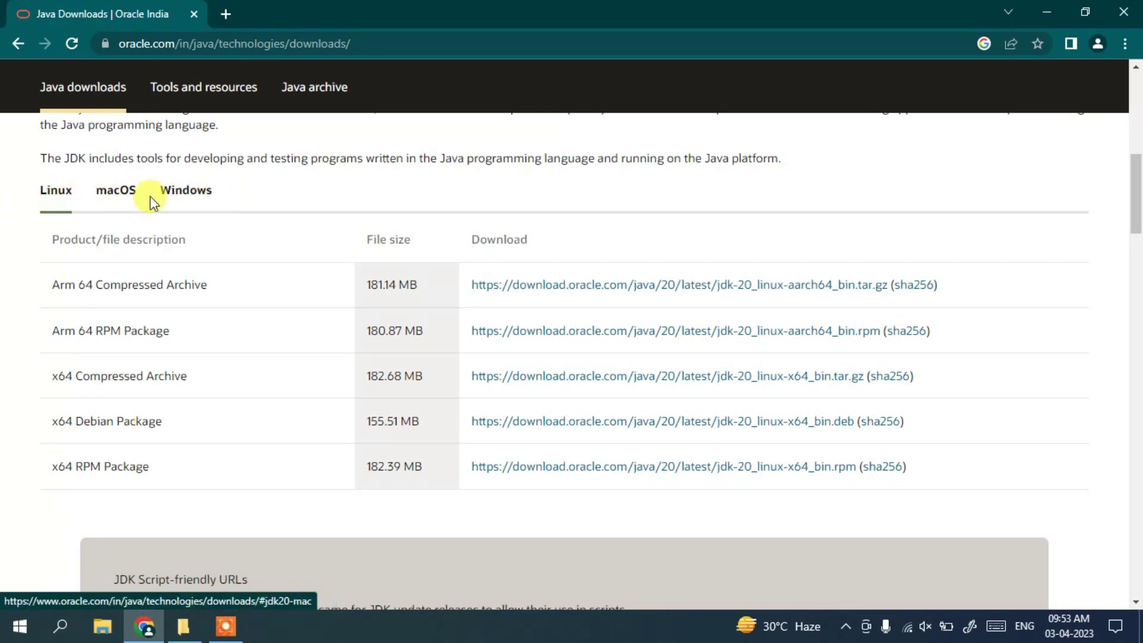
- Download the JDK 20 Windows x64 MSI Installer and launch the downloaded file
left_click(194, 199)
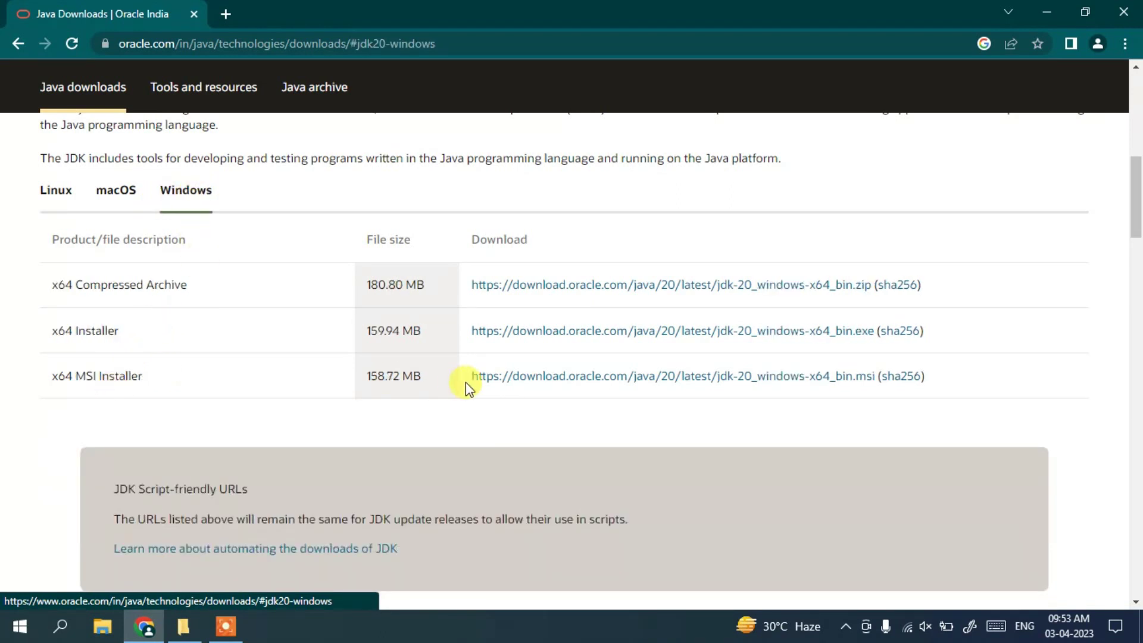
left_click(535, 379)
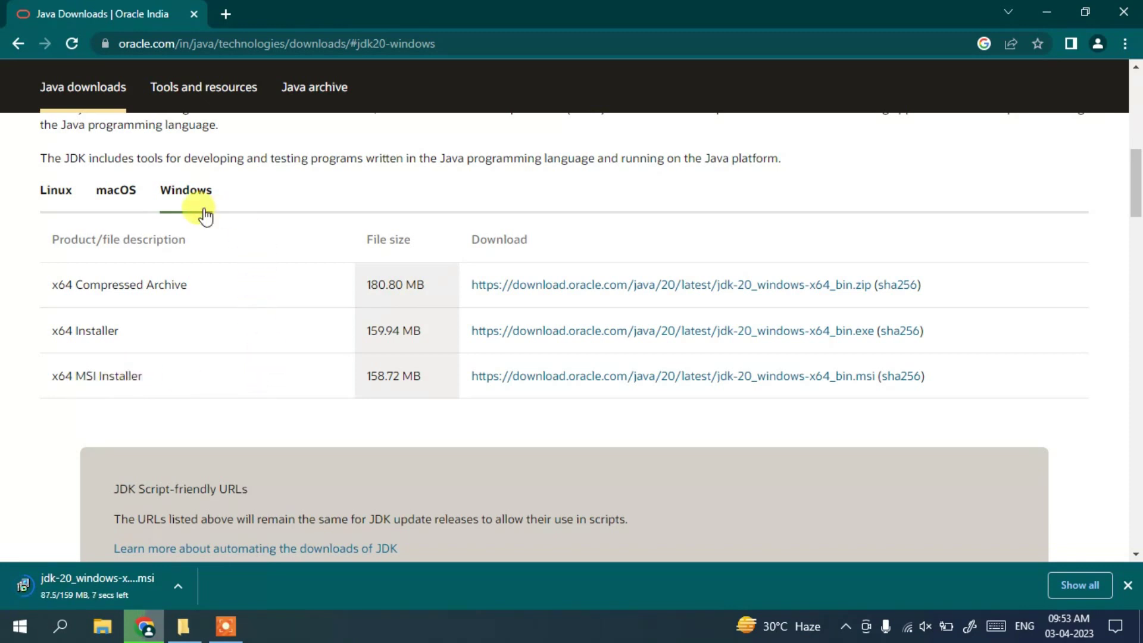
left_click(119, 192)
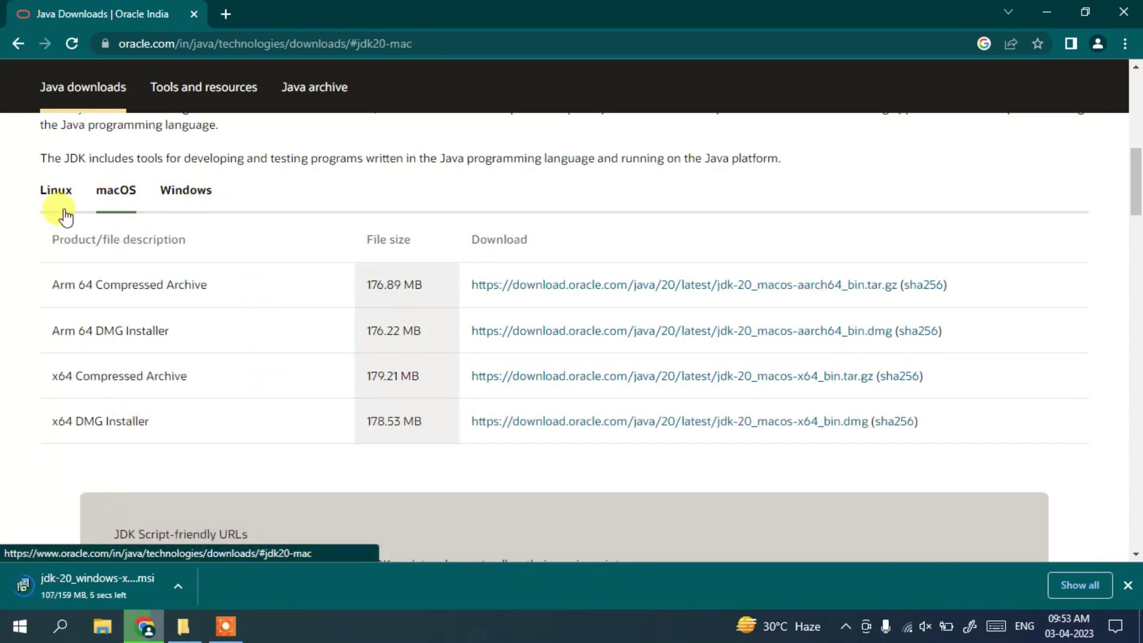
left_click(64, 189)
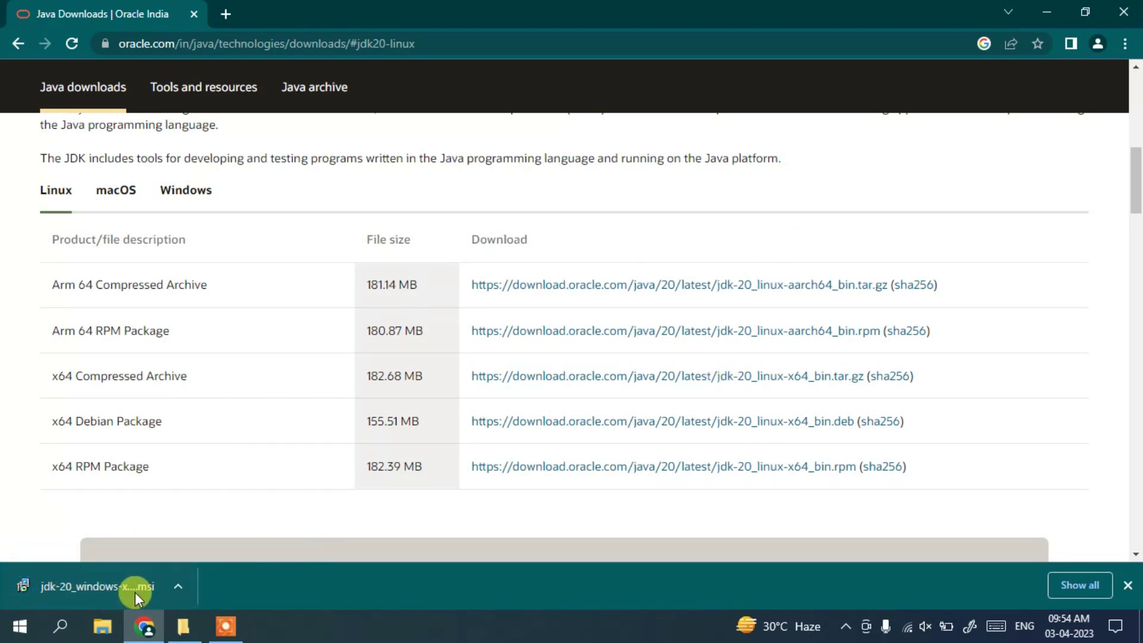
left_click(77, 585)
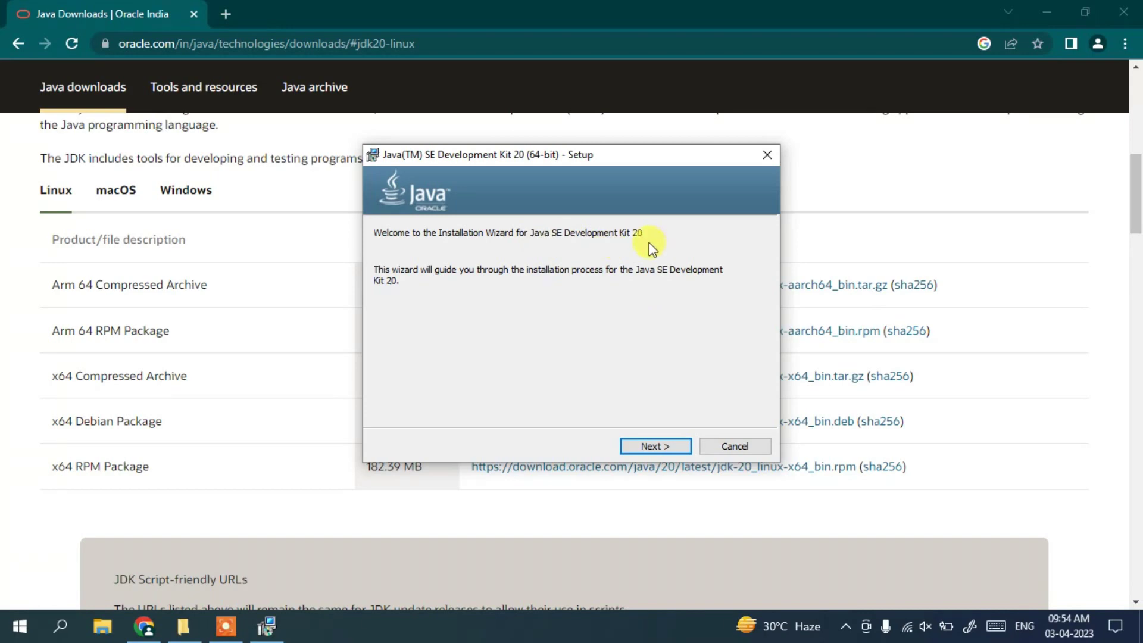
- Minimize Chrome and advance the JDK 20 setup past Welcome to the destination folder C:\Program Files\Java\jdk-20\
left_click(1052, 10)
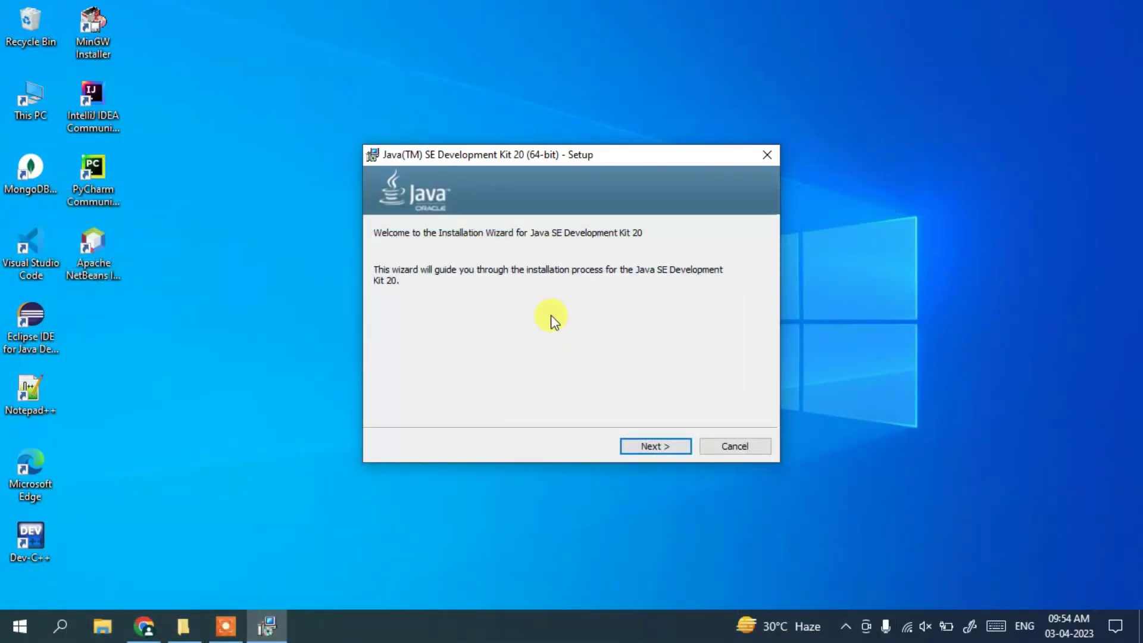
left_click(651, 447)
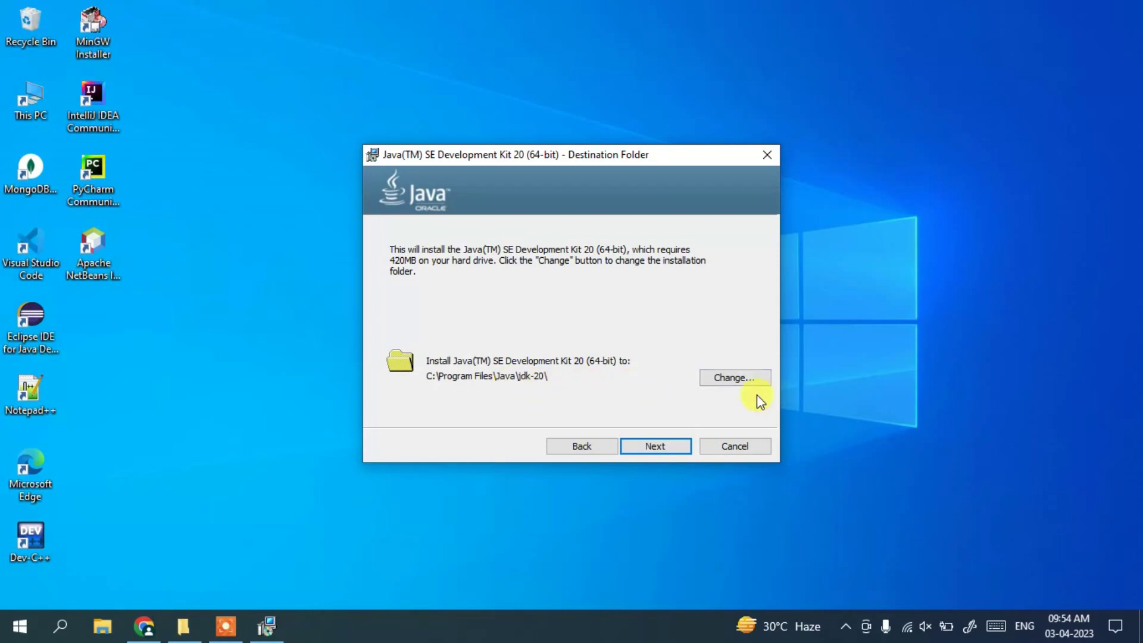
left_click(751, 379)
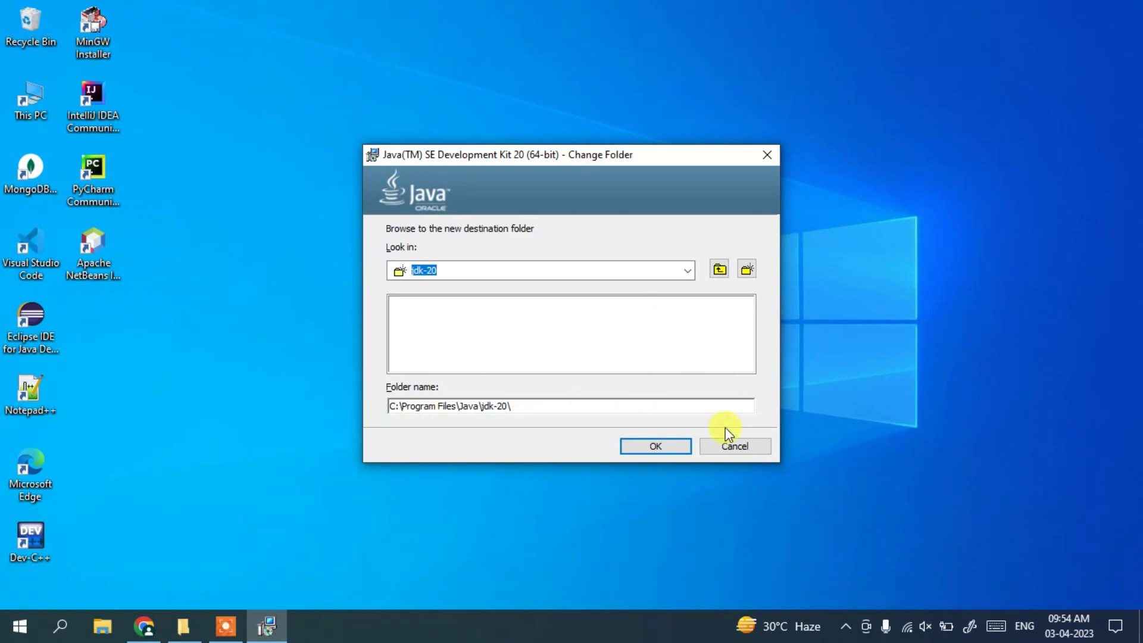
- Cancel the folder change and install JDK 20 to the default C:\Program Files\Java\jdk-20\
left_click(745, 452)
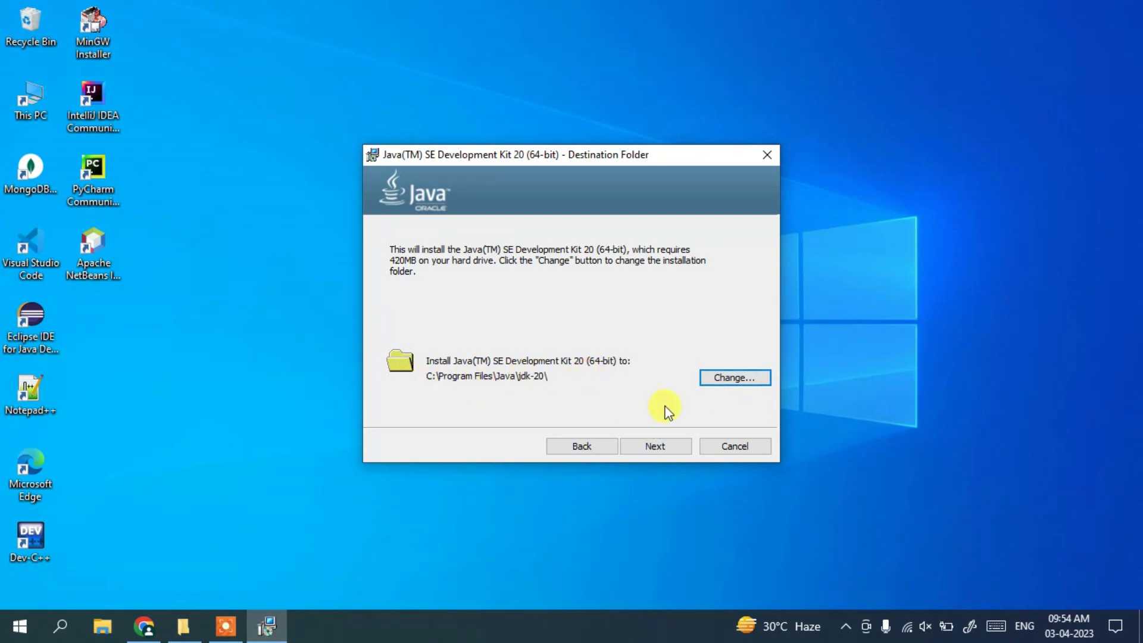
left_click(663, 445)
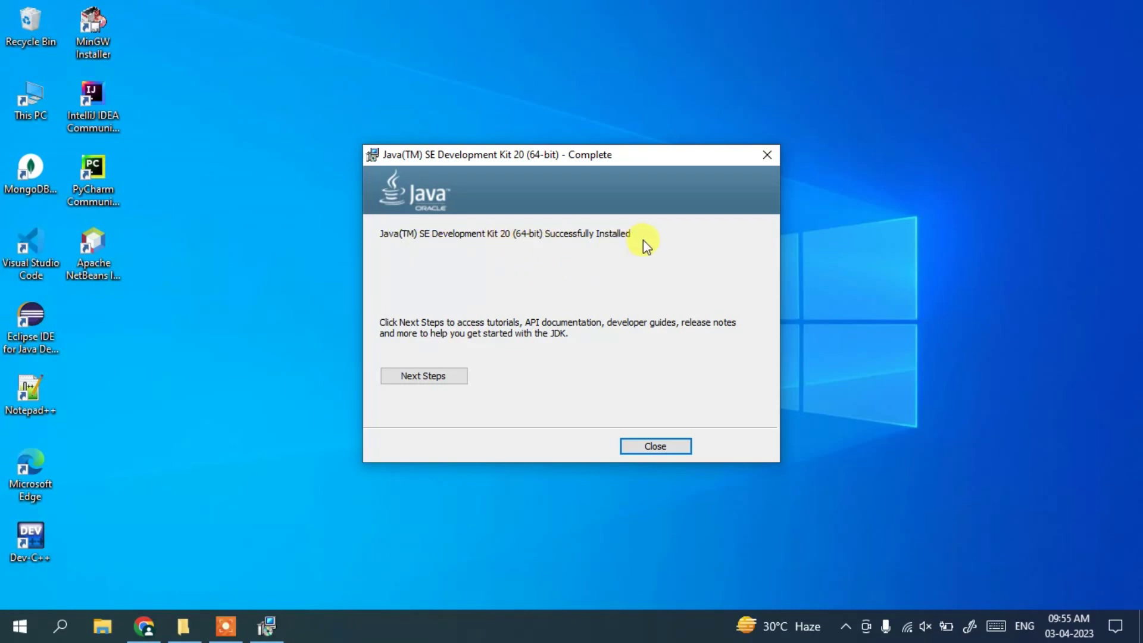
- Close the finished JDK 20 installer and bring up File Explorer
left_click(679, 447)
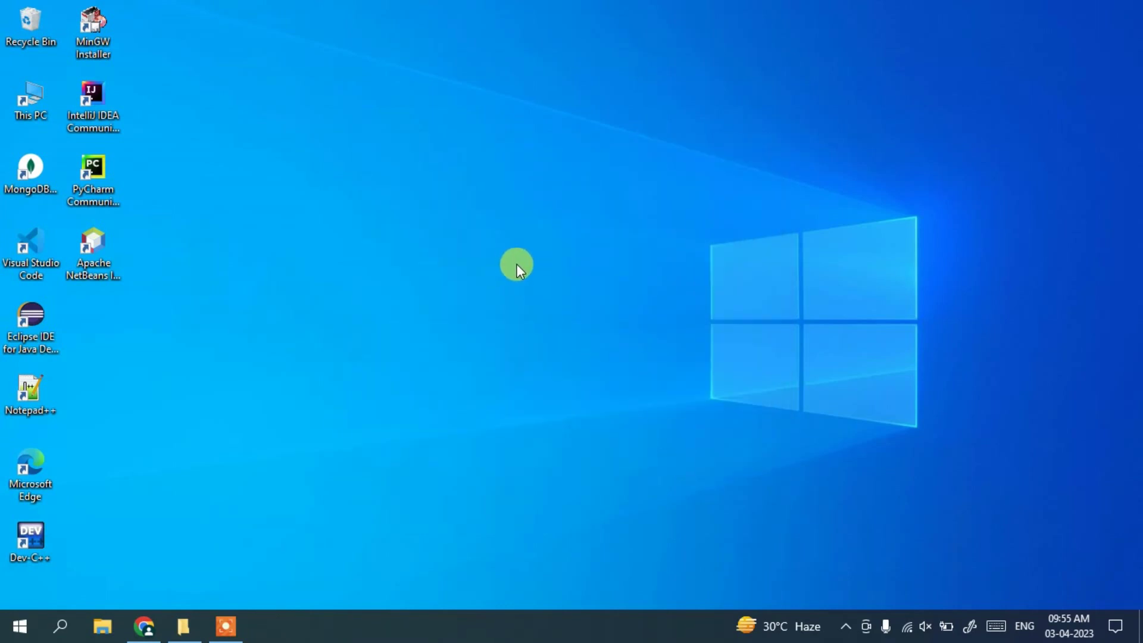
left_click(182, 625)
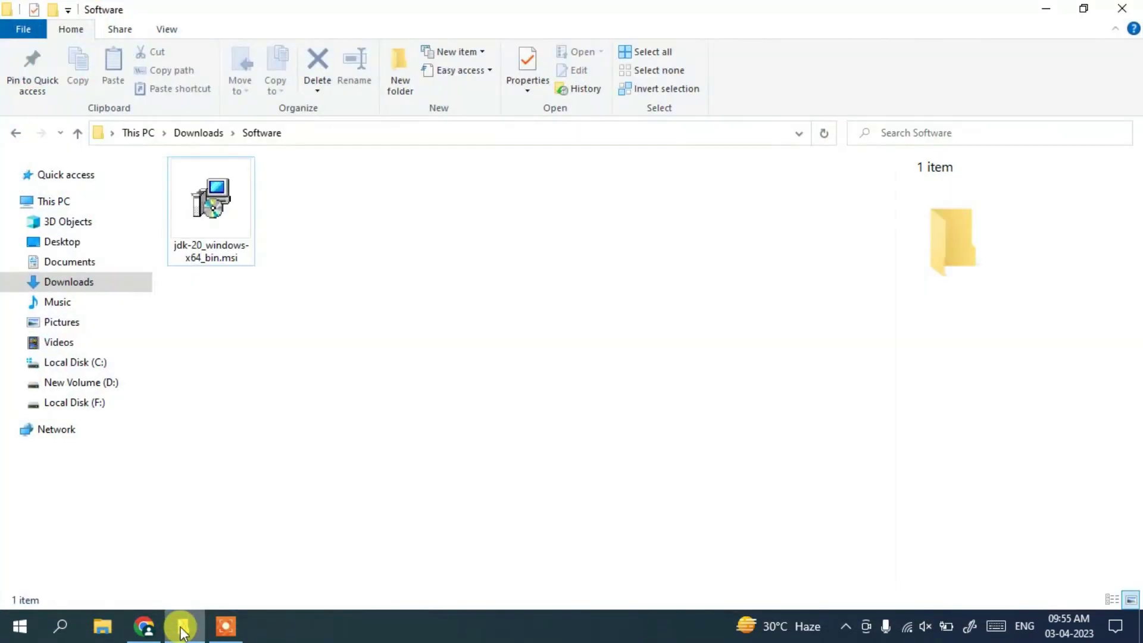
- Browse File Explorer to C:\Program Files\Java\jdk-20\bin
left_click(73, 364)
left_click(235, 259)
double_click(236, 260)
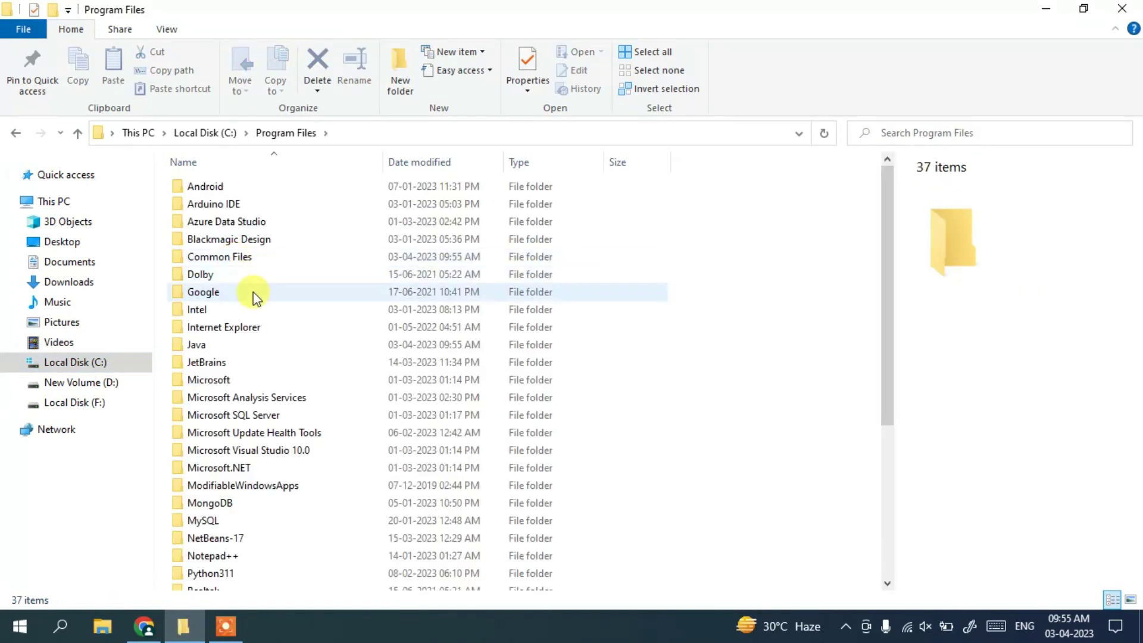
left_click(216, 344)
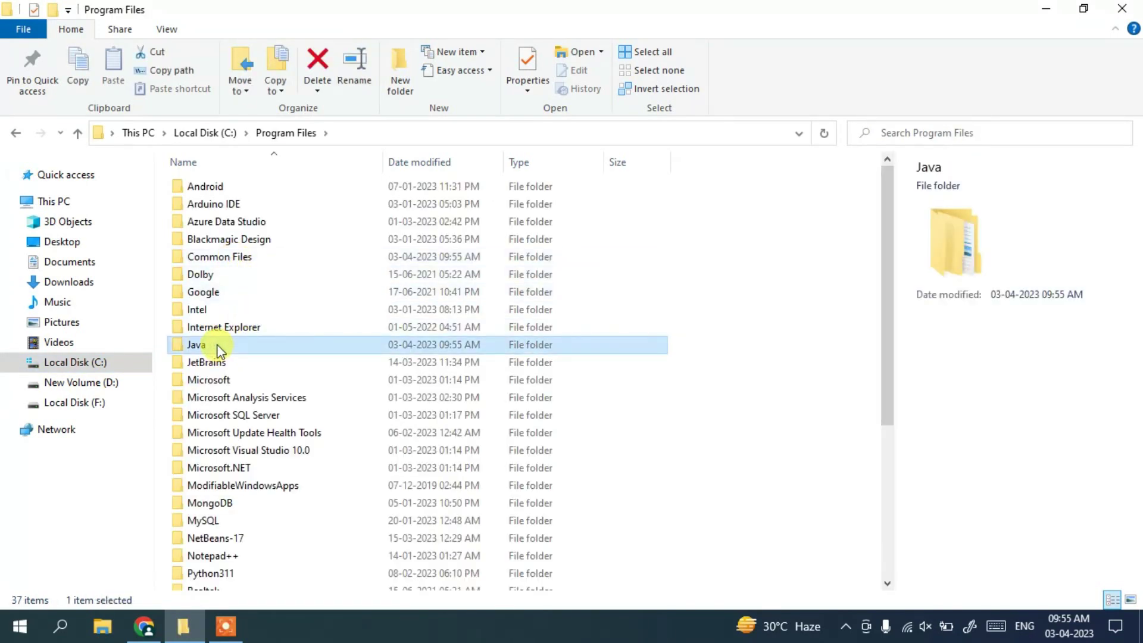
double_click(217, 344)
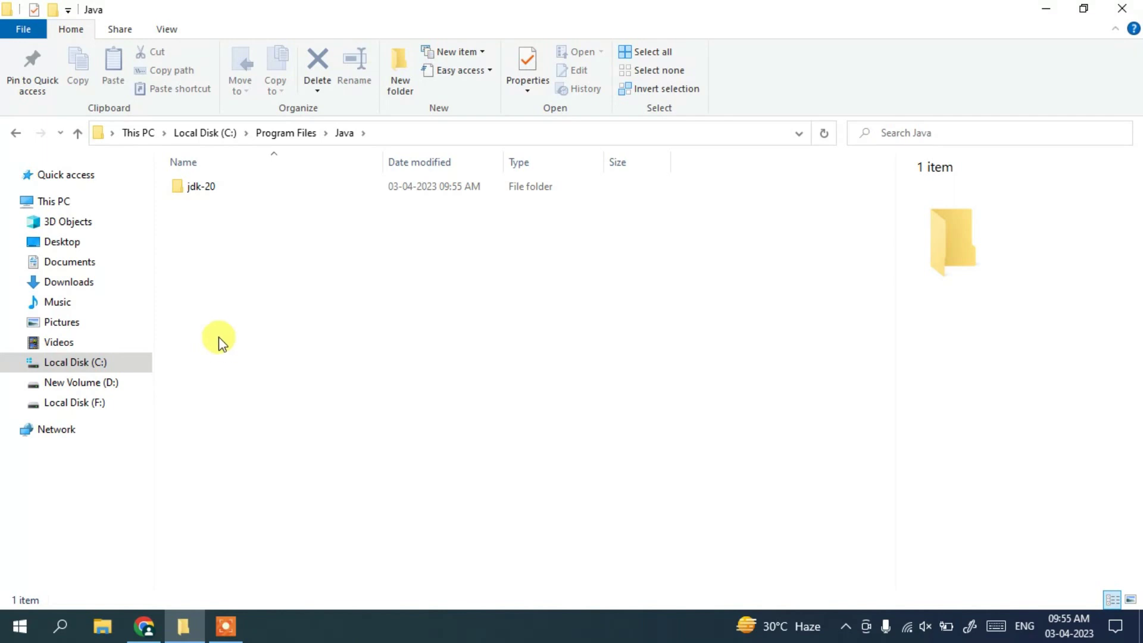
left_click(218, 194)
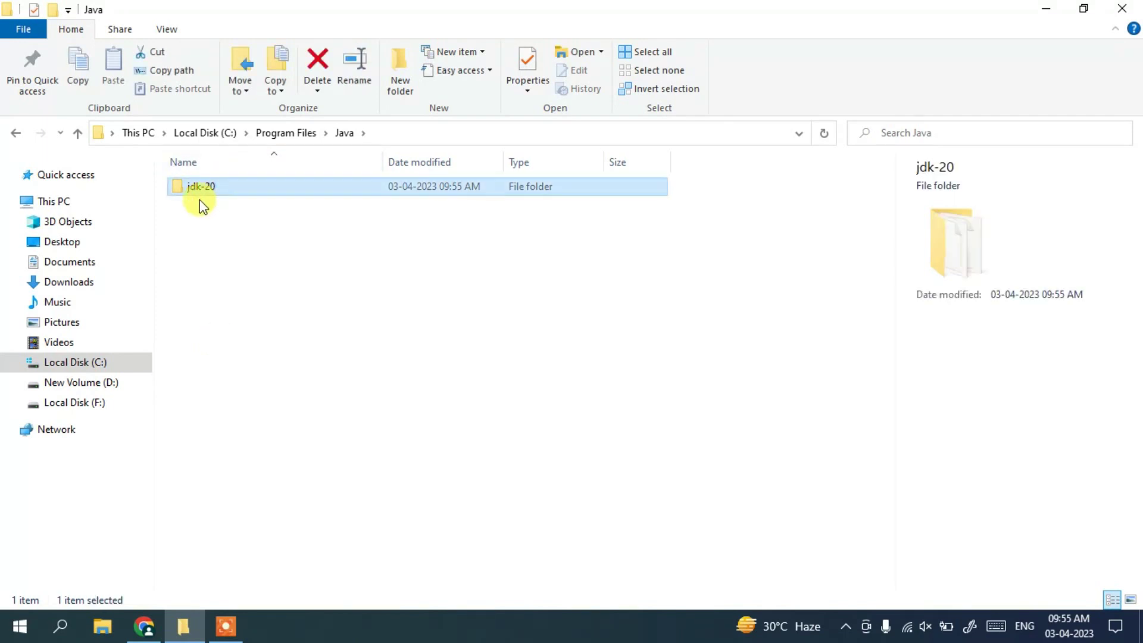
double_click(249, 186)
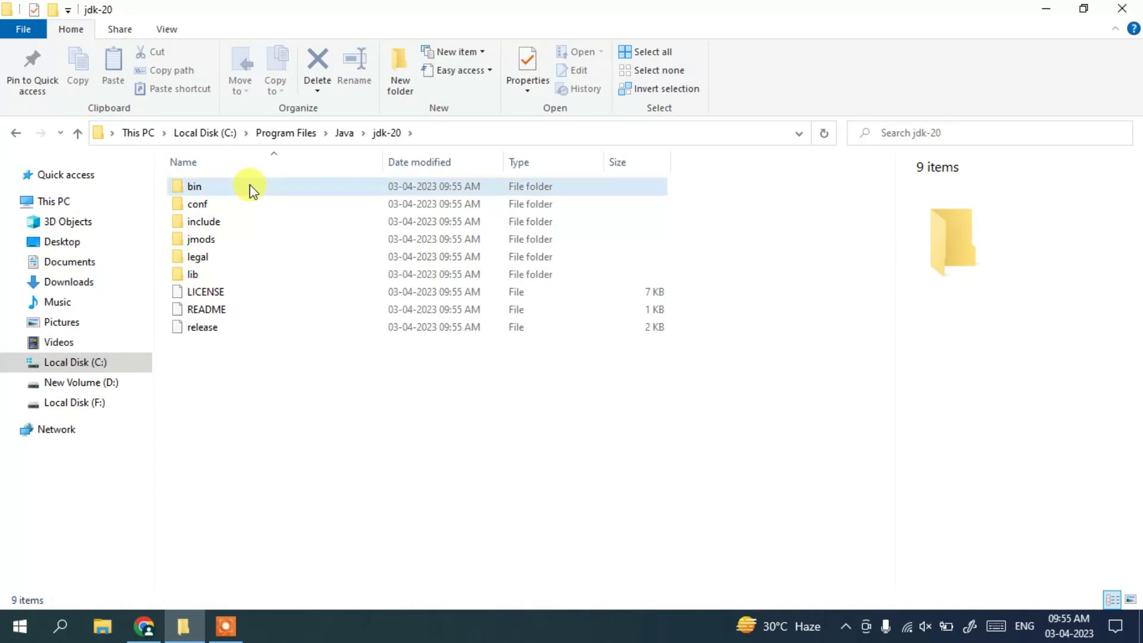
left_click(249, 187)
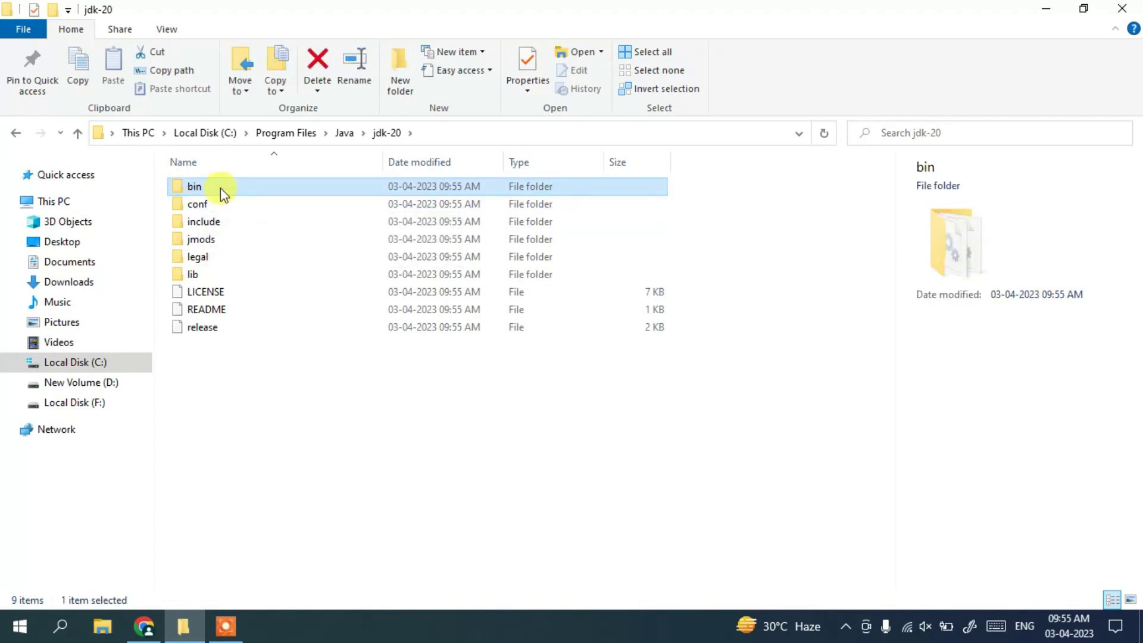
double_click(221, 188)
left_click_drag(167, 183, 780, 375)
left_click(794, 360)
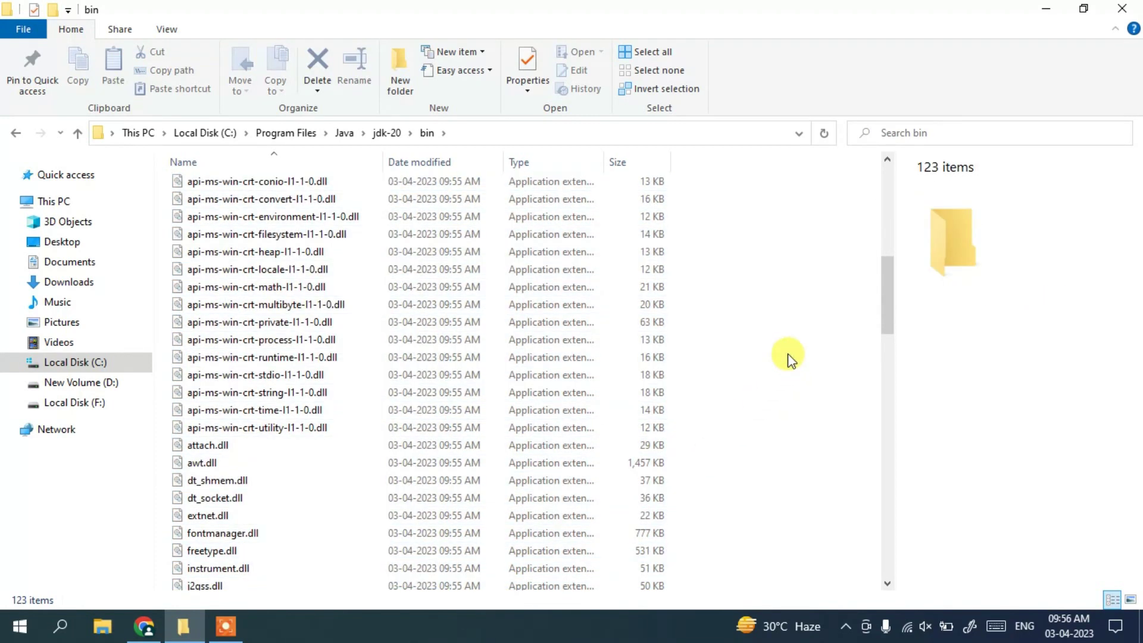
- Copy the path C:\Program Files\Java\jdk-20\bin from the address bar and minimize Explorer
left_click(694, 131)
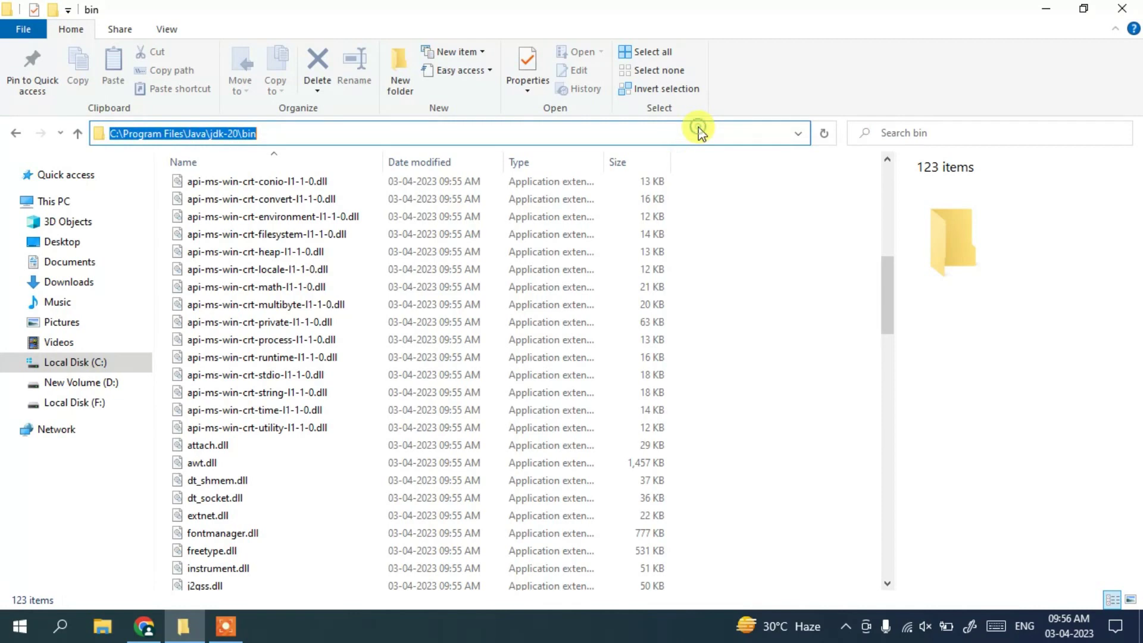
right_click(244, 133)
left_click(283, 187)
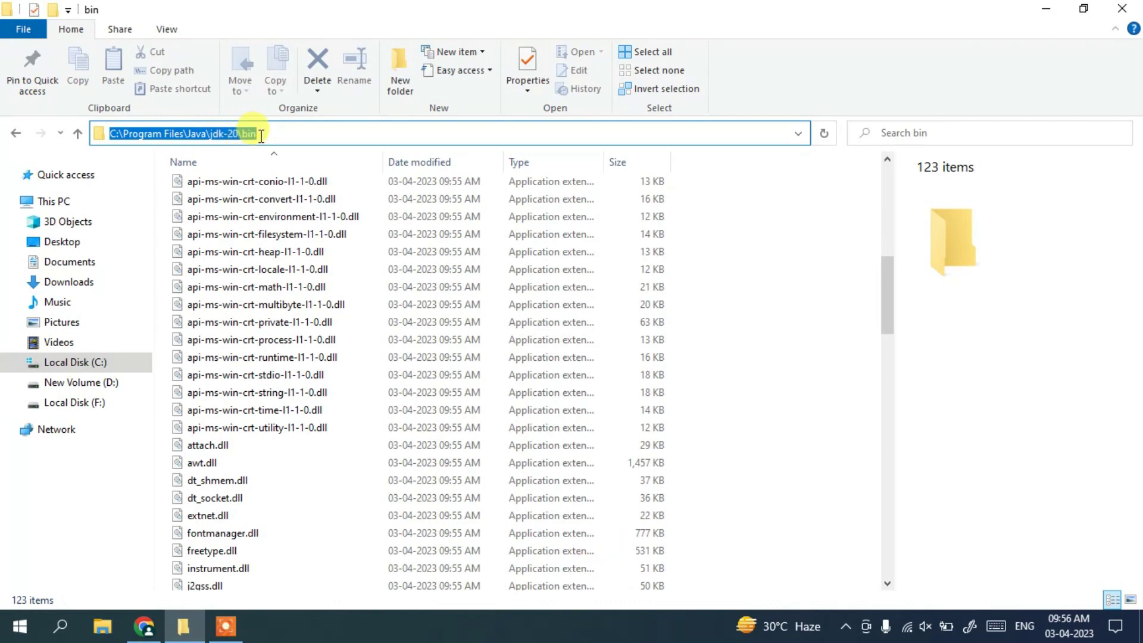
left_click(1046, 9)
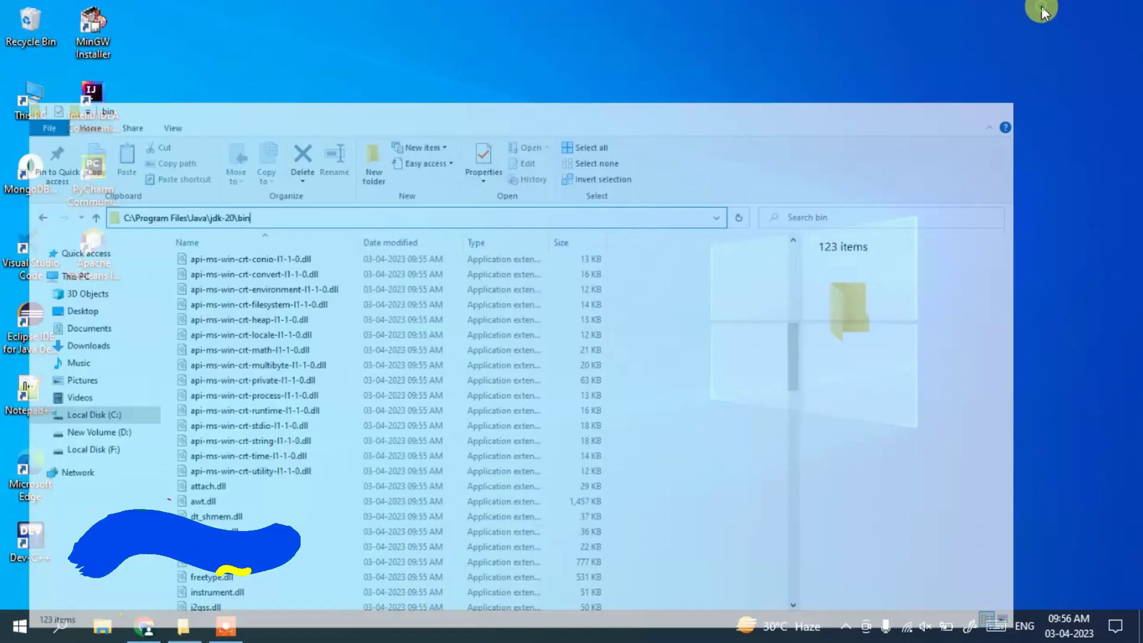
- Search 'environ' to reach System Properties and its Environment Variables dialog
left_click(59, 631)
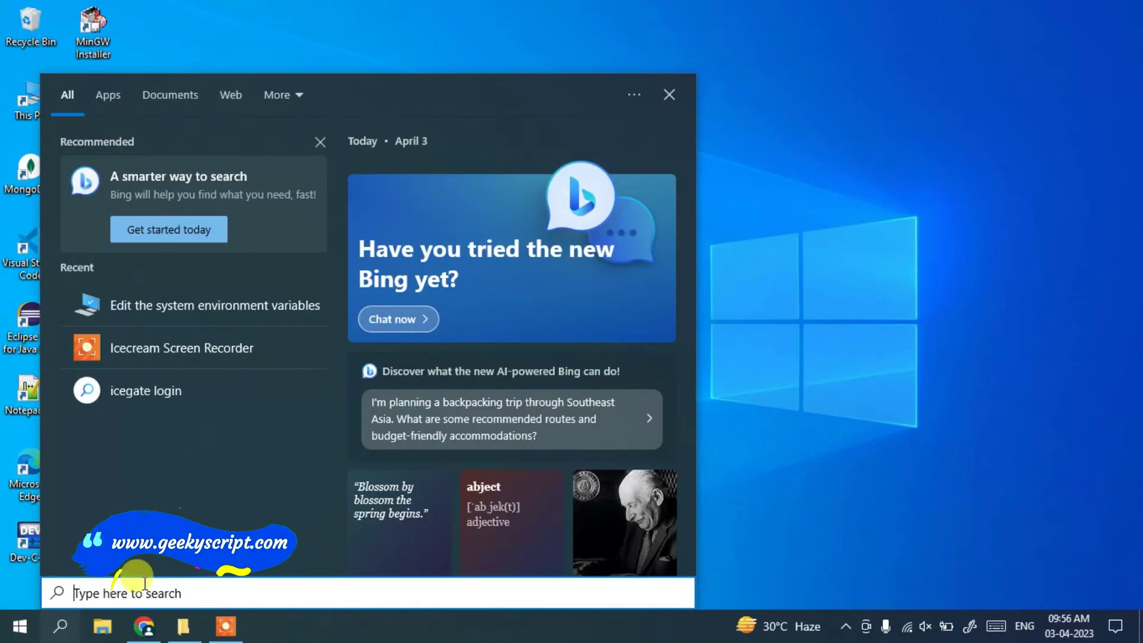
type("environ")
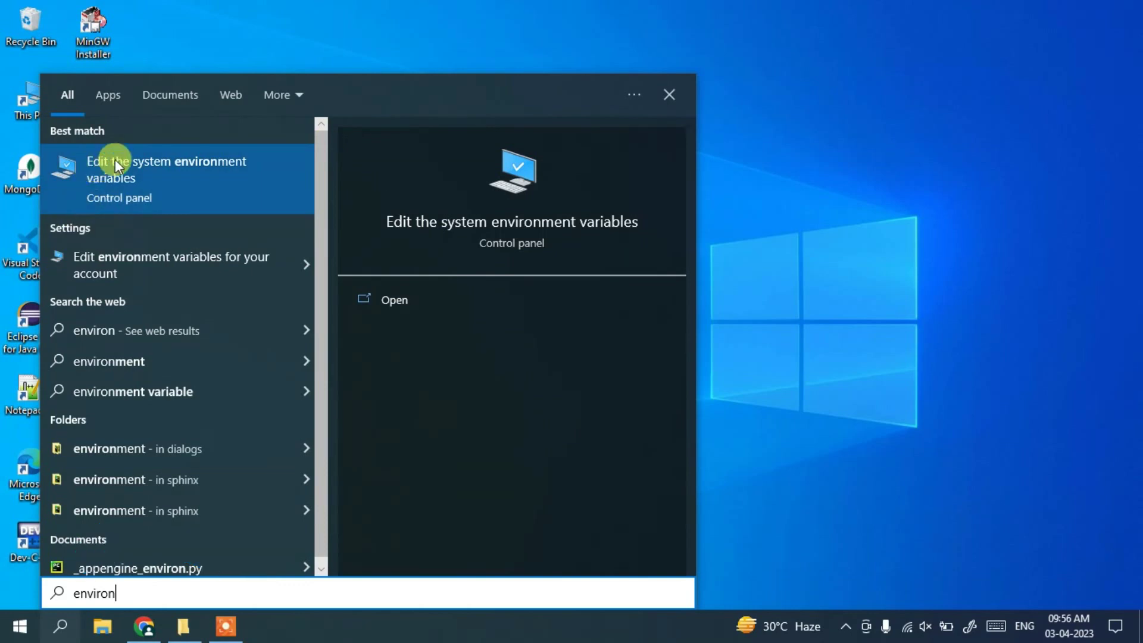
left_click(153, 187)
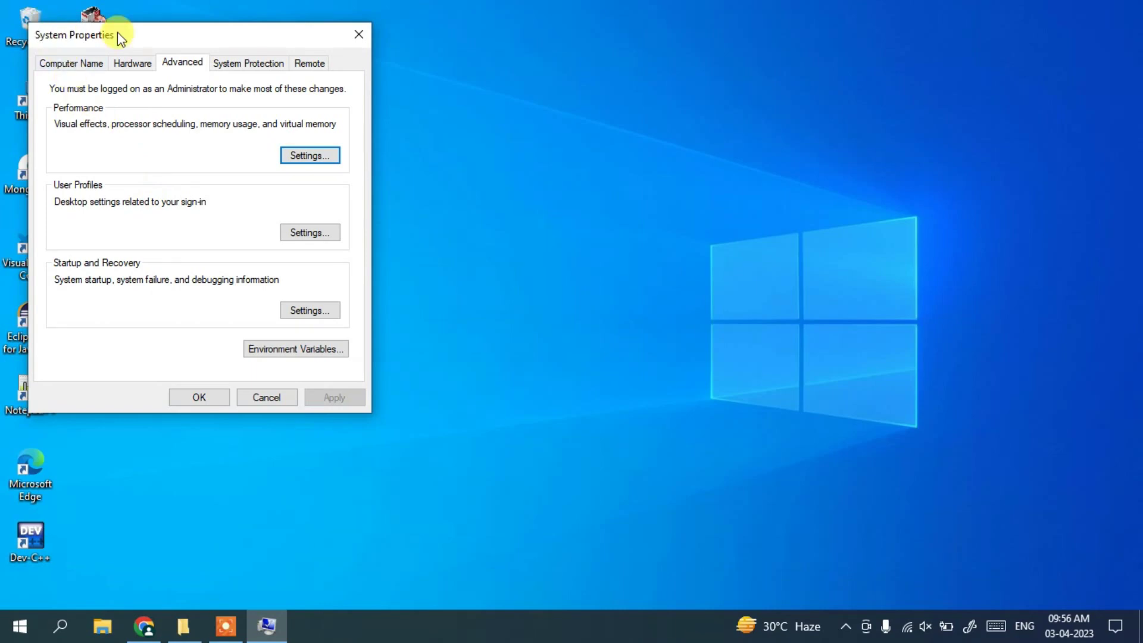
left_click(295, 351)
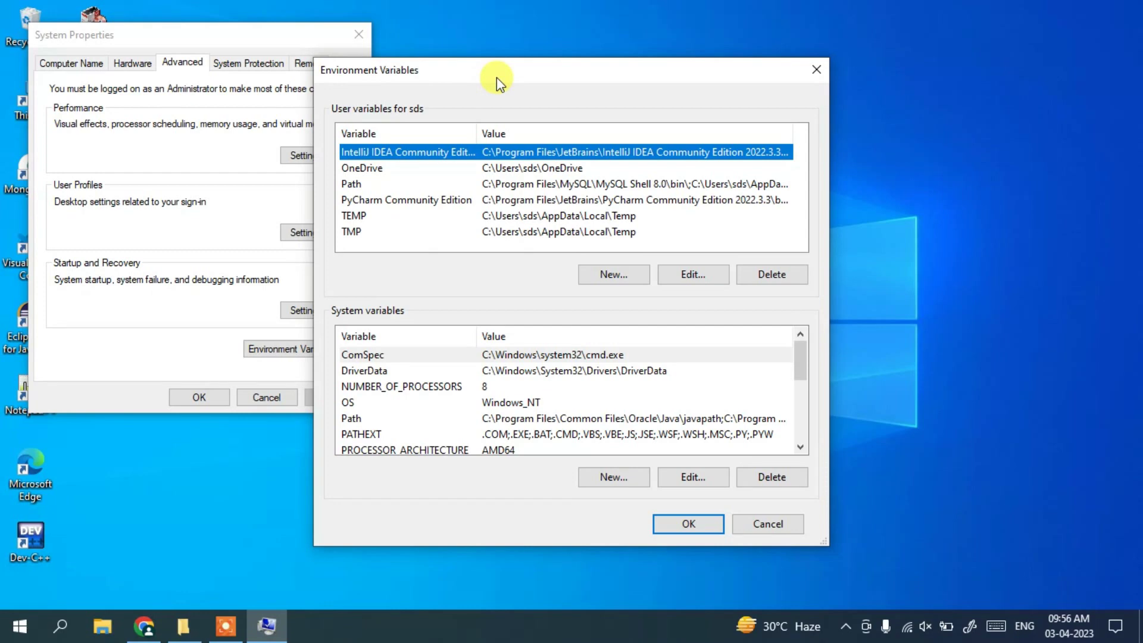
- Paste C:\Program Files\Java\jdk-20\bin as a new system Path entry and save it
left_click(358, 419)
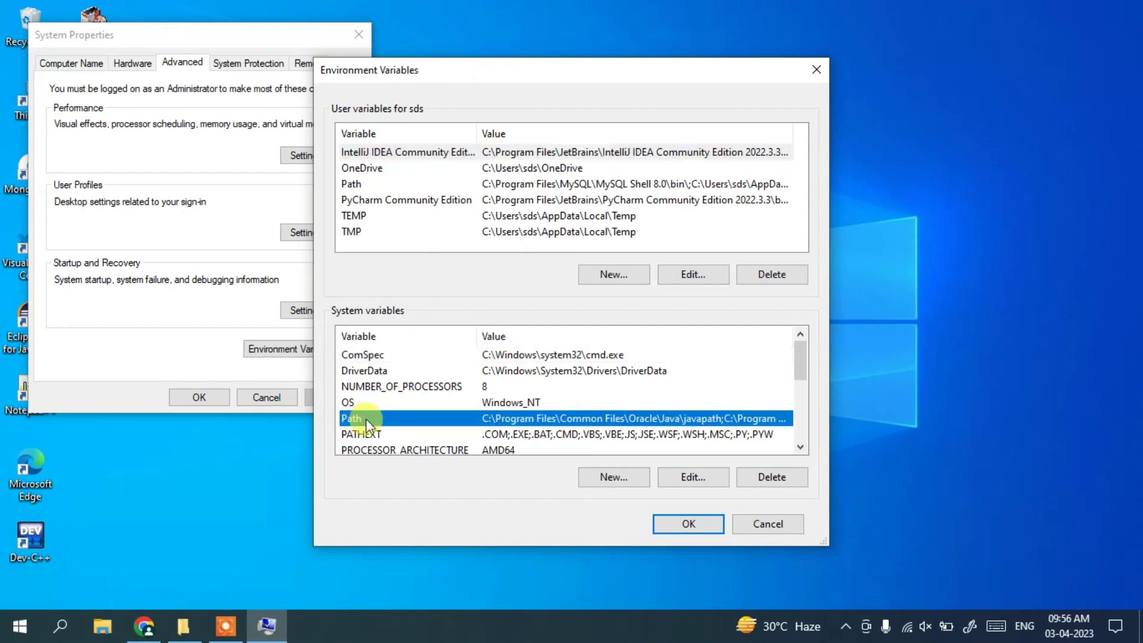
left_click(709, 482)
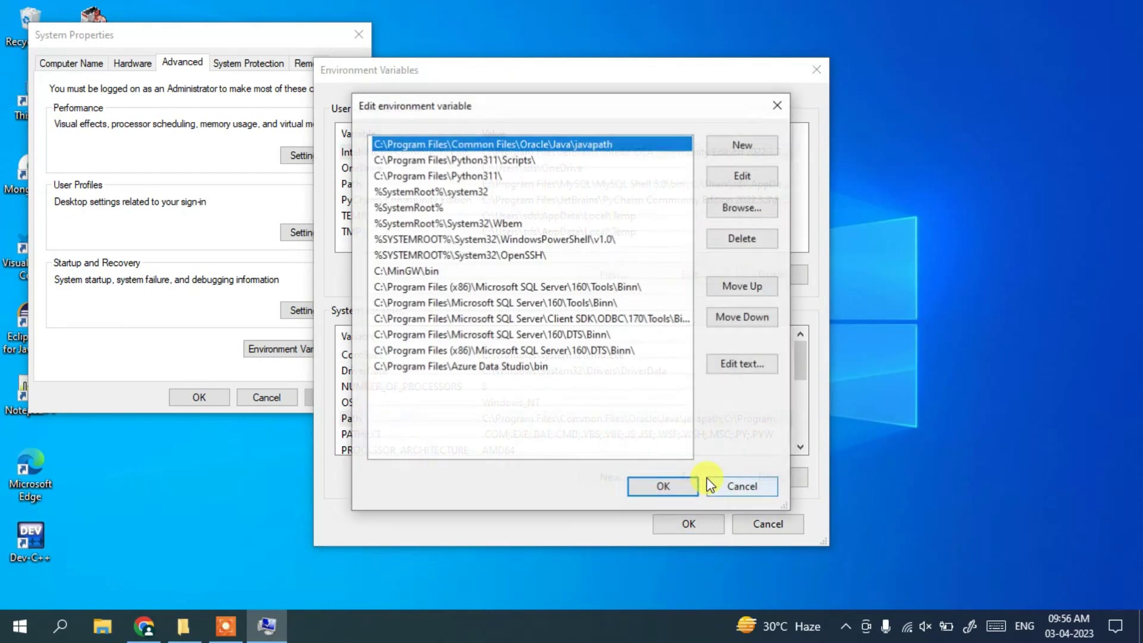
left_click(744, 144)
right_click(384, 384)
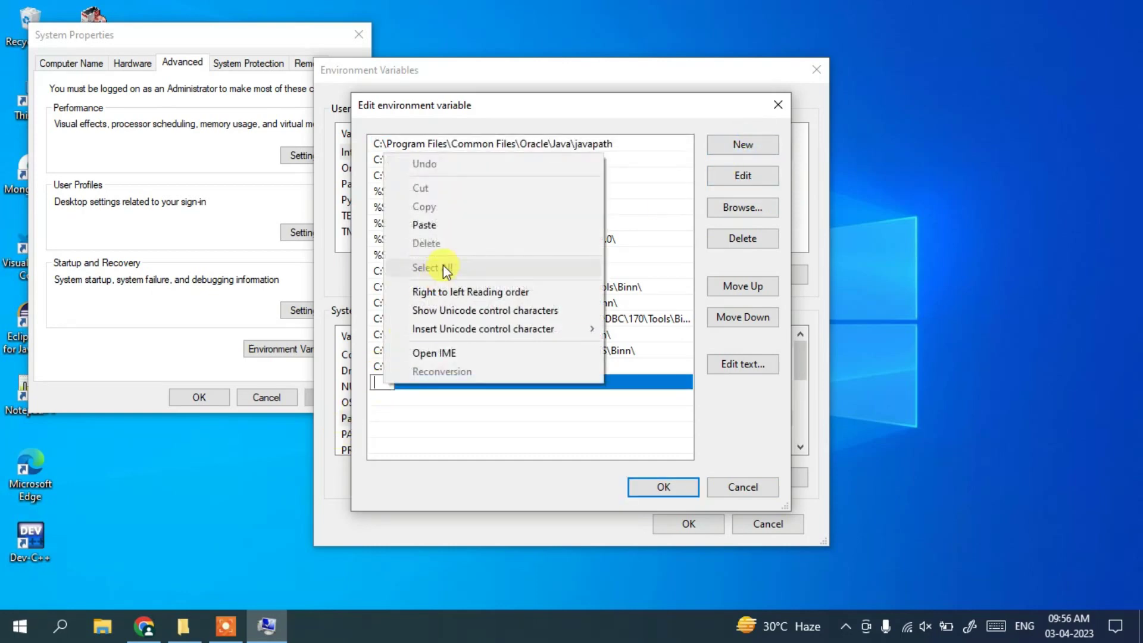
left_click(433, 224)
left_click(532, 416)
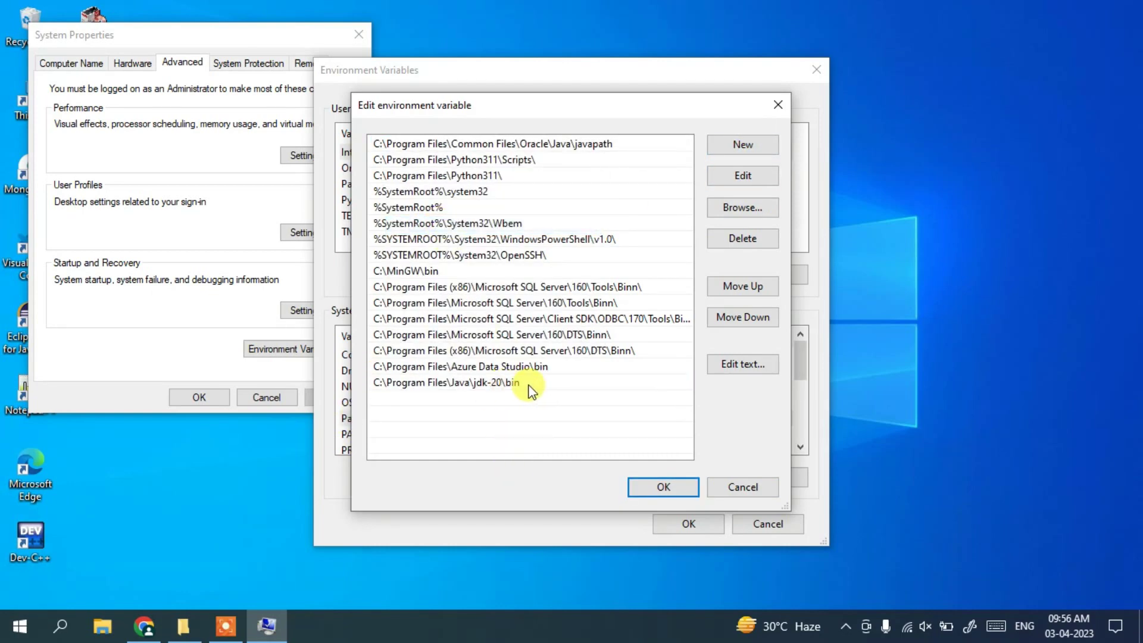
left_click(671, 487)
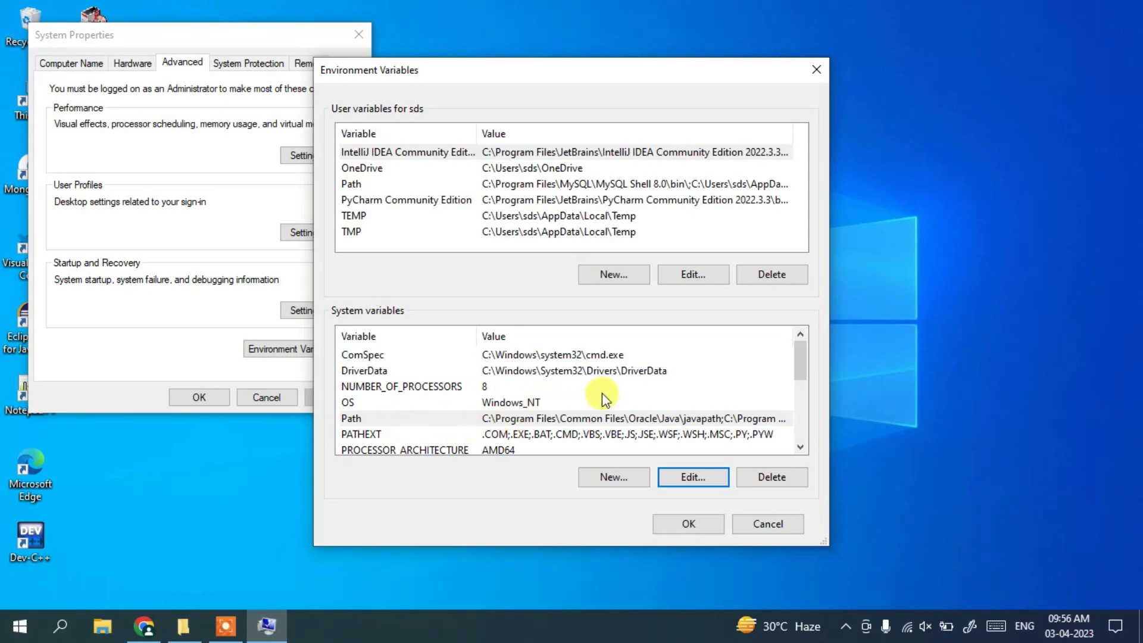
- Start a new system variable named JAVA_HOME
left_click(616, 476)
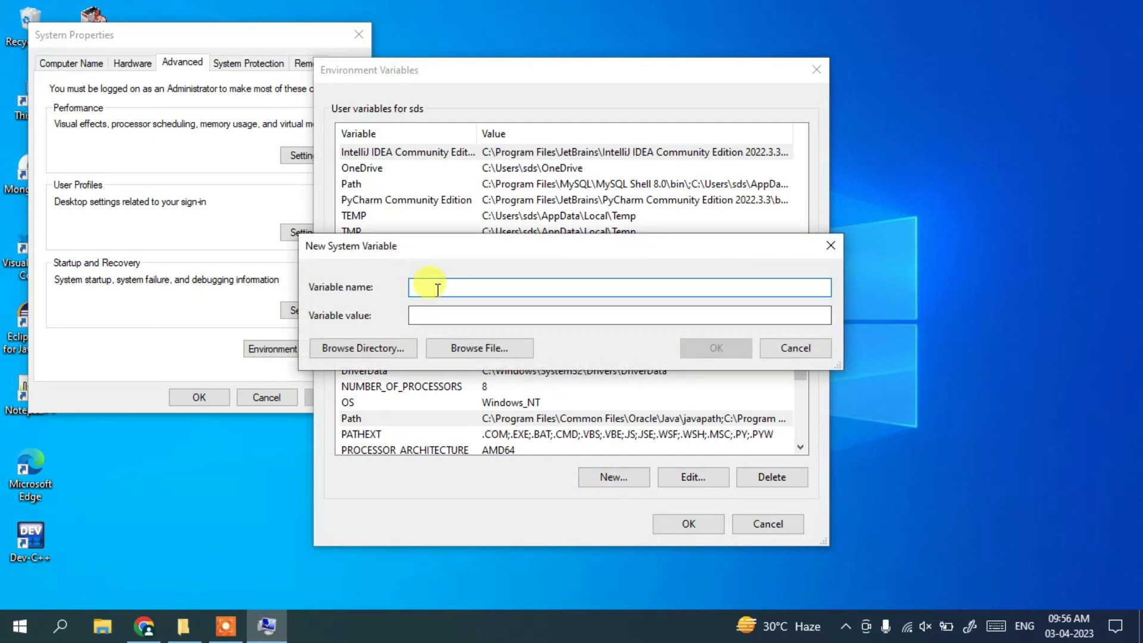
type("JAVA_hOME")
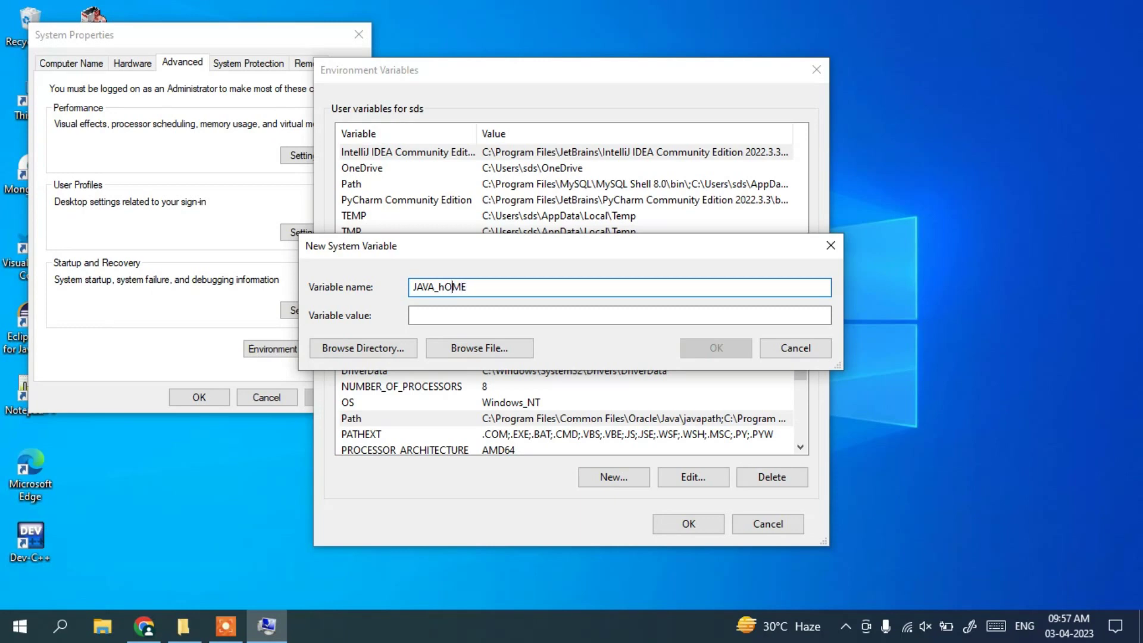
key("BackSpace")
type("H")
- Paste C:\Program Files\Java\jdk-20 as its value and confirm all three dialogs
left_click(466, 314)
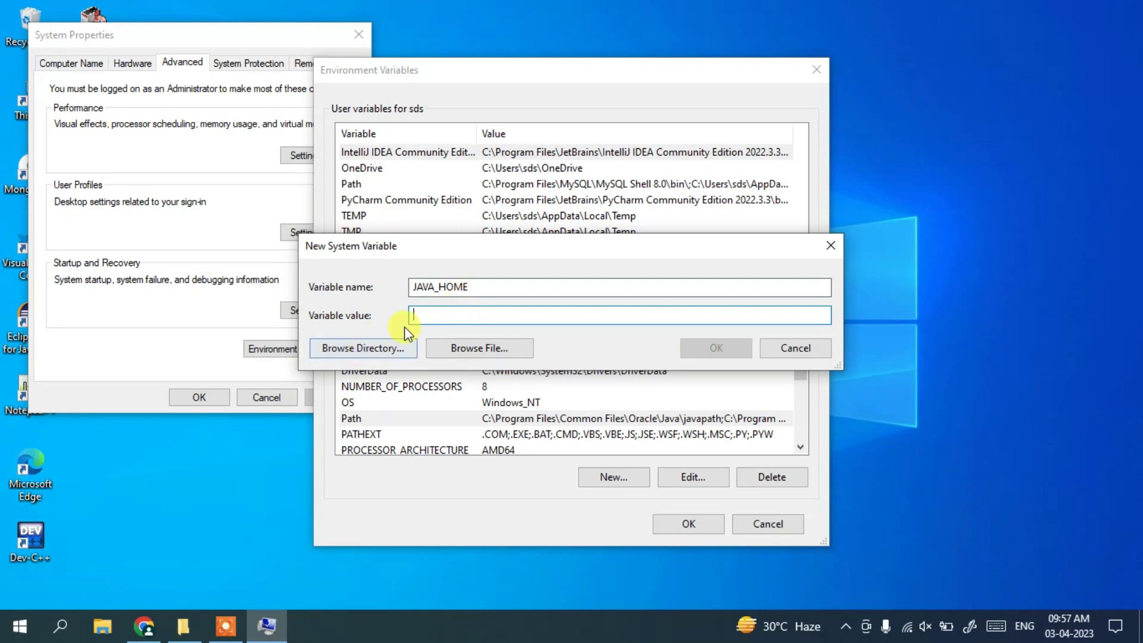
right_click(448, 313)
left_click(565, 381)
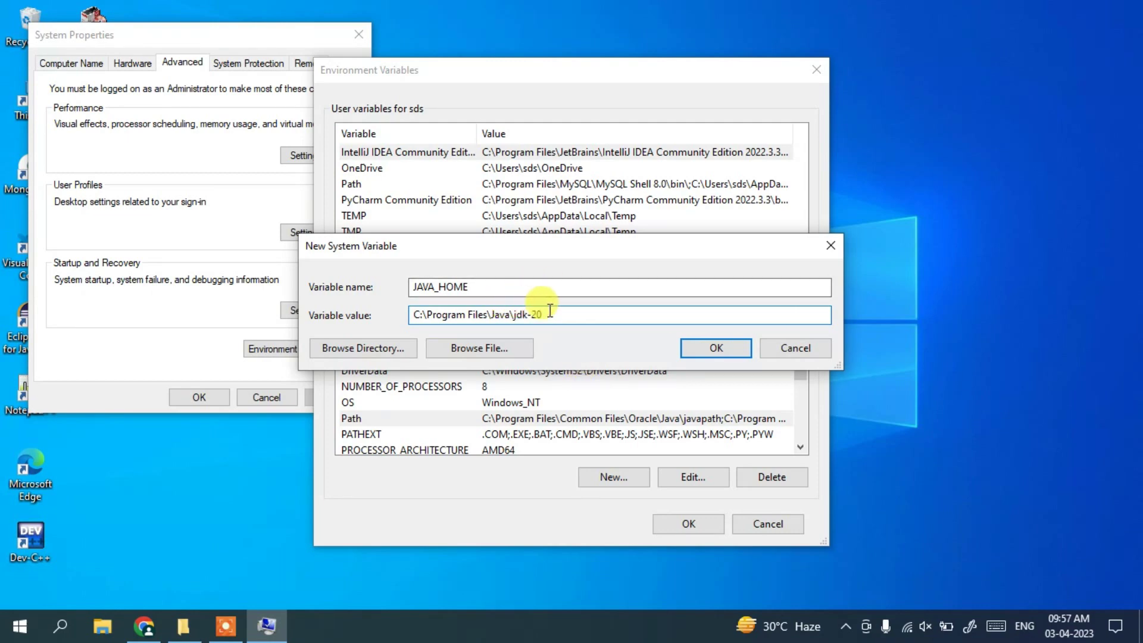
left_click(720, 346)
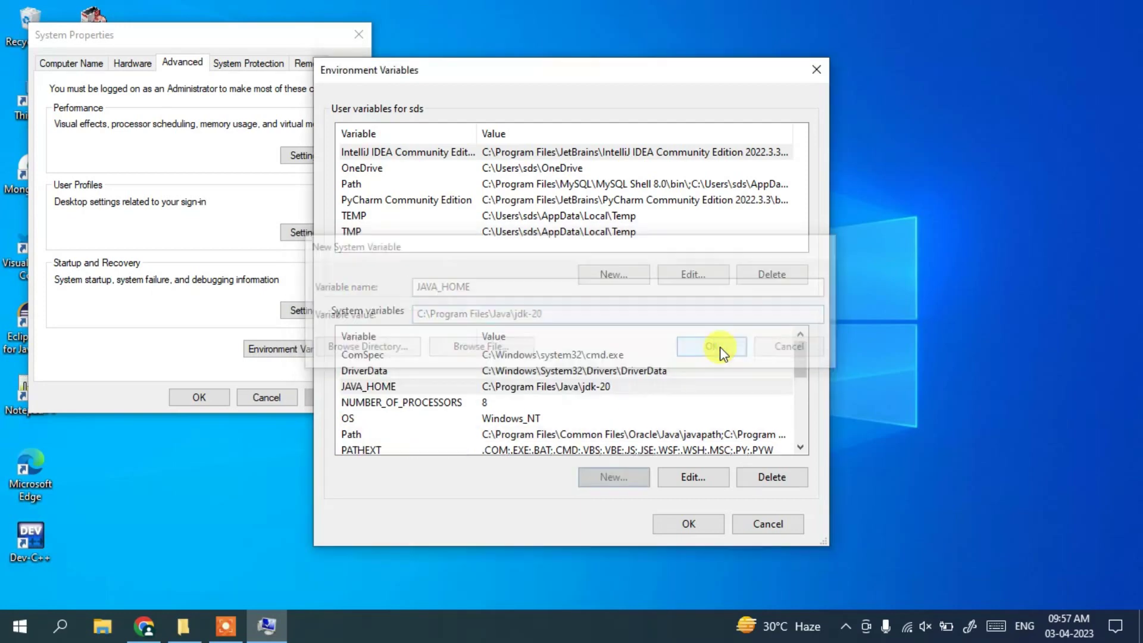
left_click(707, 524)
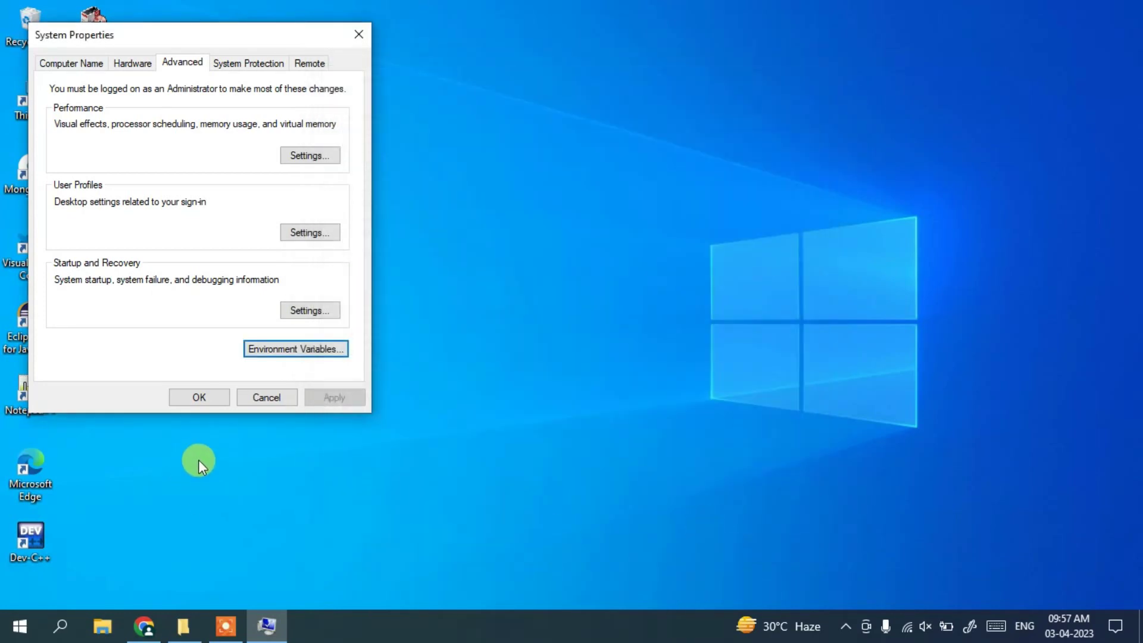
left_click(199, 400)
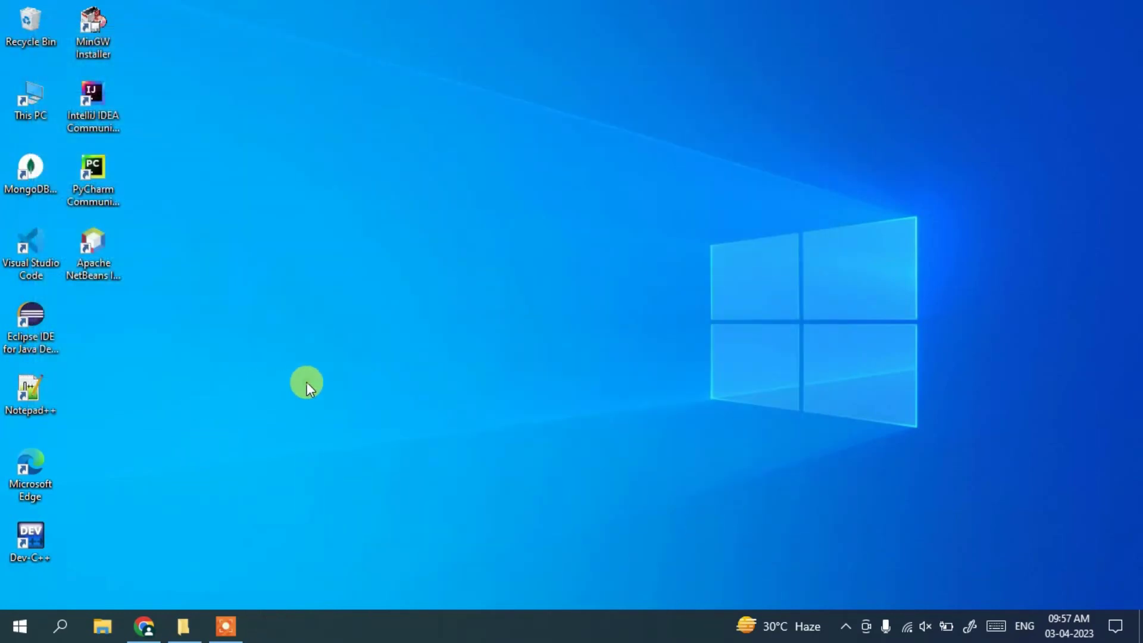
- Launch Command Prompt by searching for cmd
left_click(60, 626)
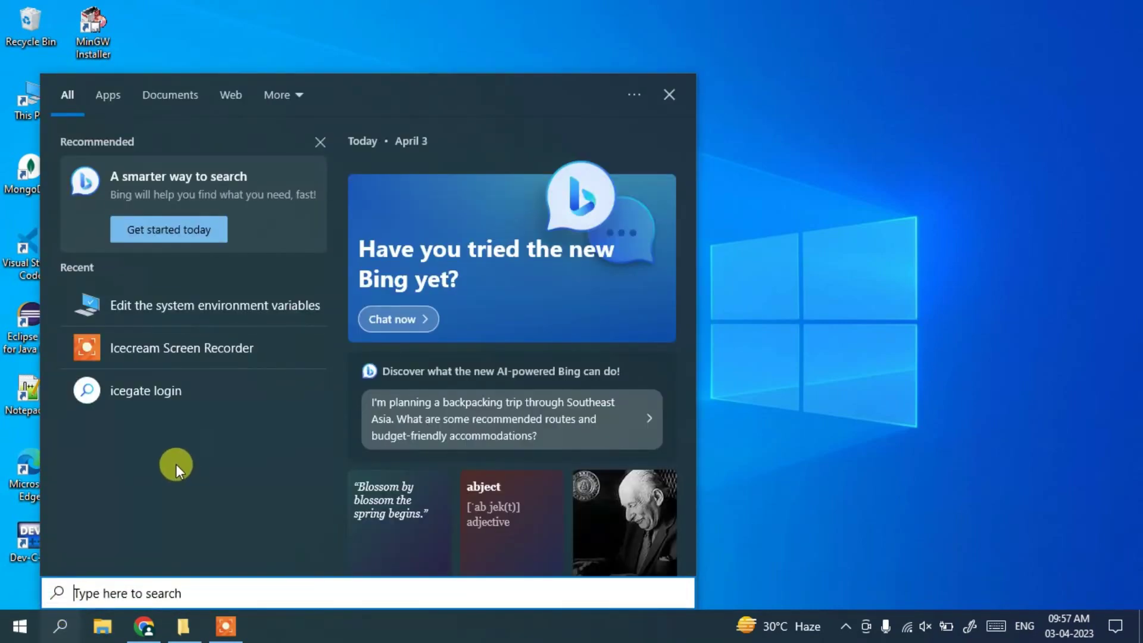
type("cmd")
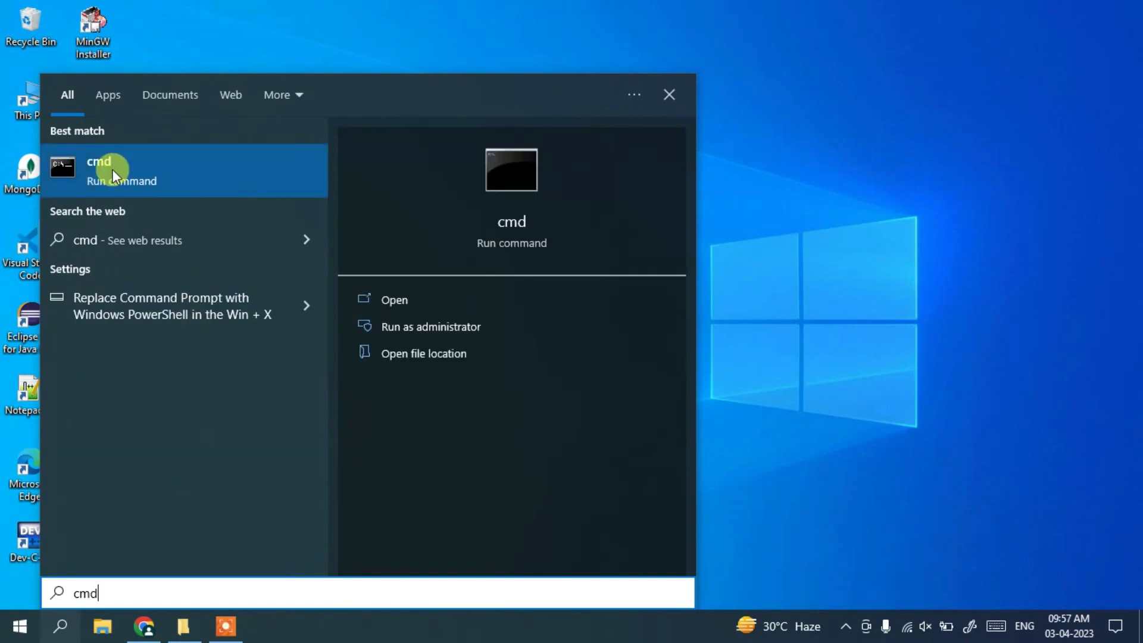
left_click(179, 170)
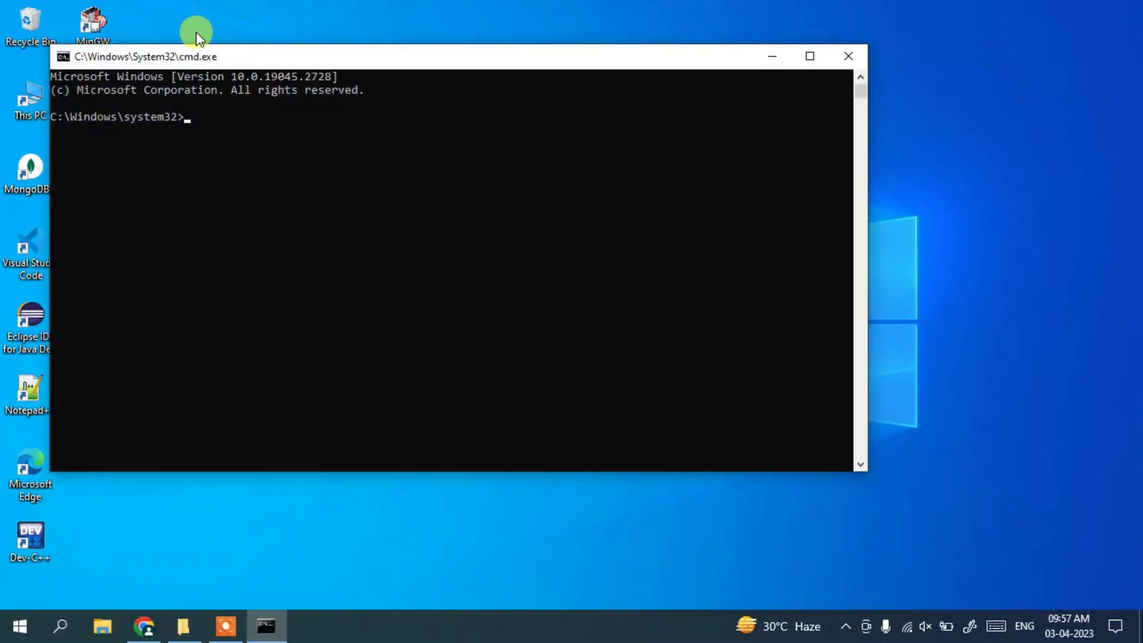
left_click_drag(191, 66, 355, 53)
type("ja")
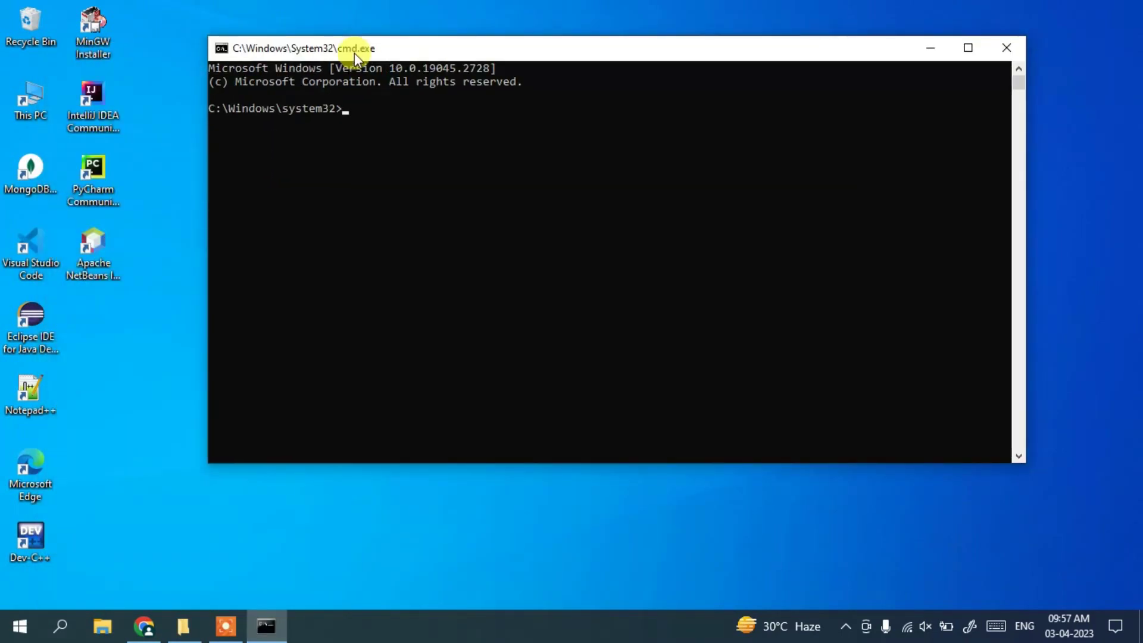
type("va --version")
key("Return")
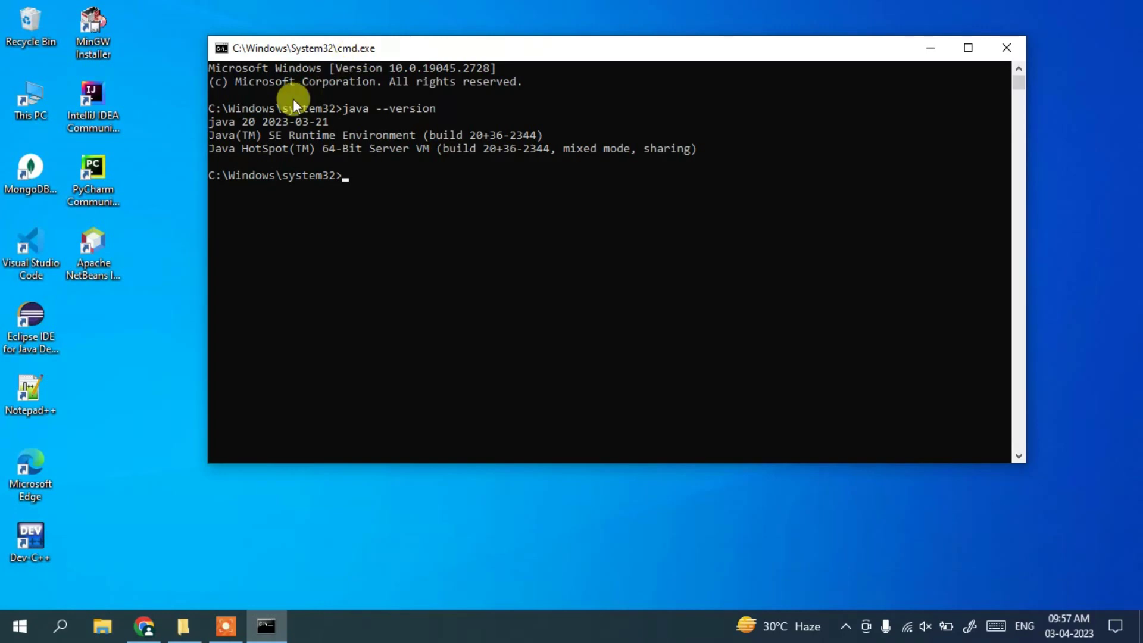
left_click_drag(209, 123, 330, 127)
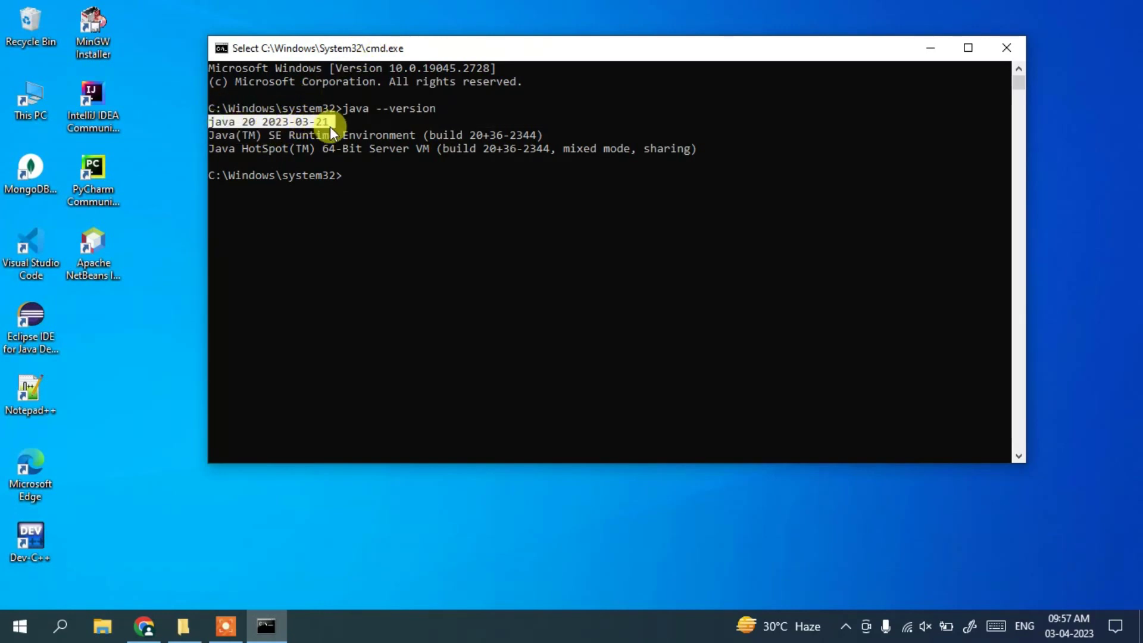
left_click(360, 176)
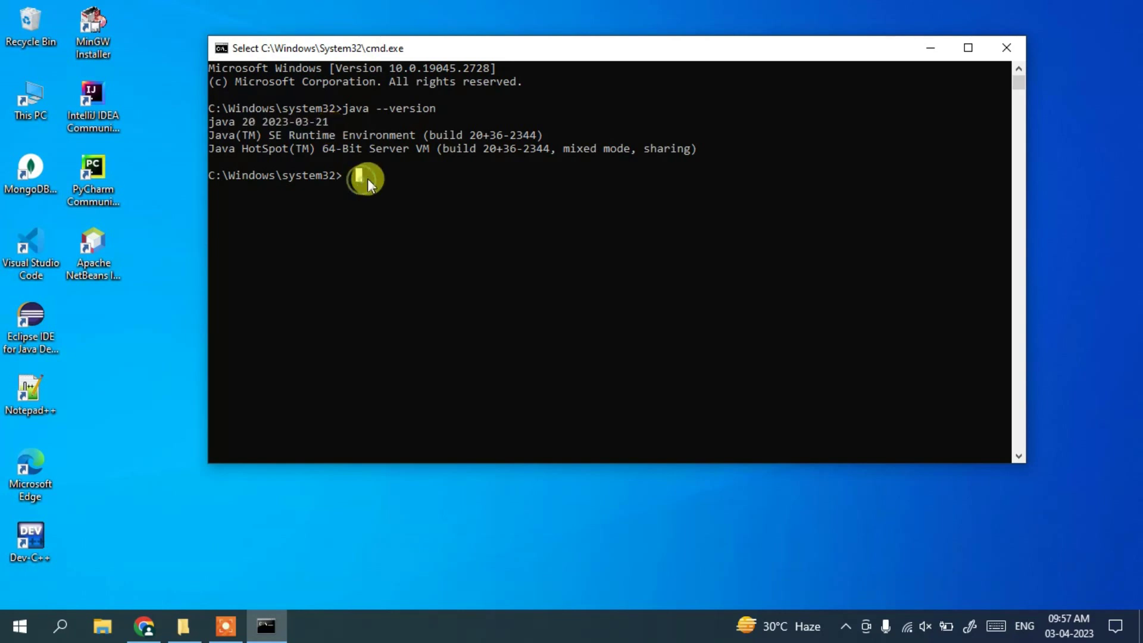
left_click(1006, 48)
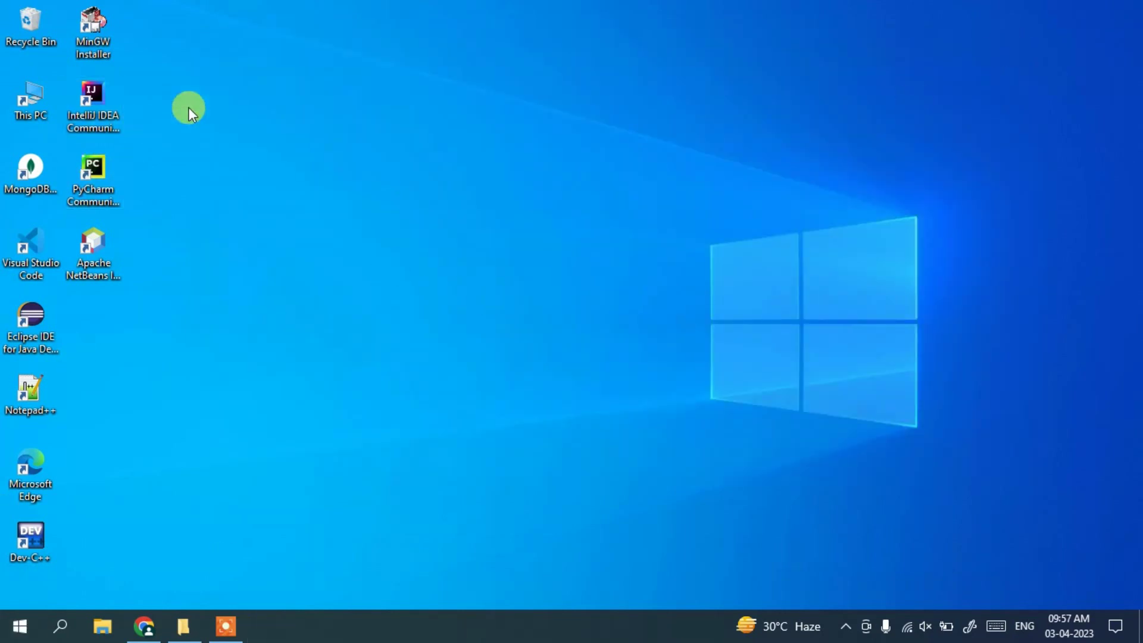
- Create a new desktop folder named 'java practice'
right_click(233, 100)
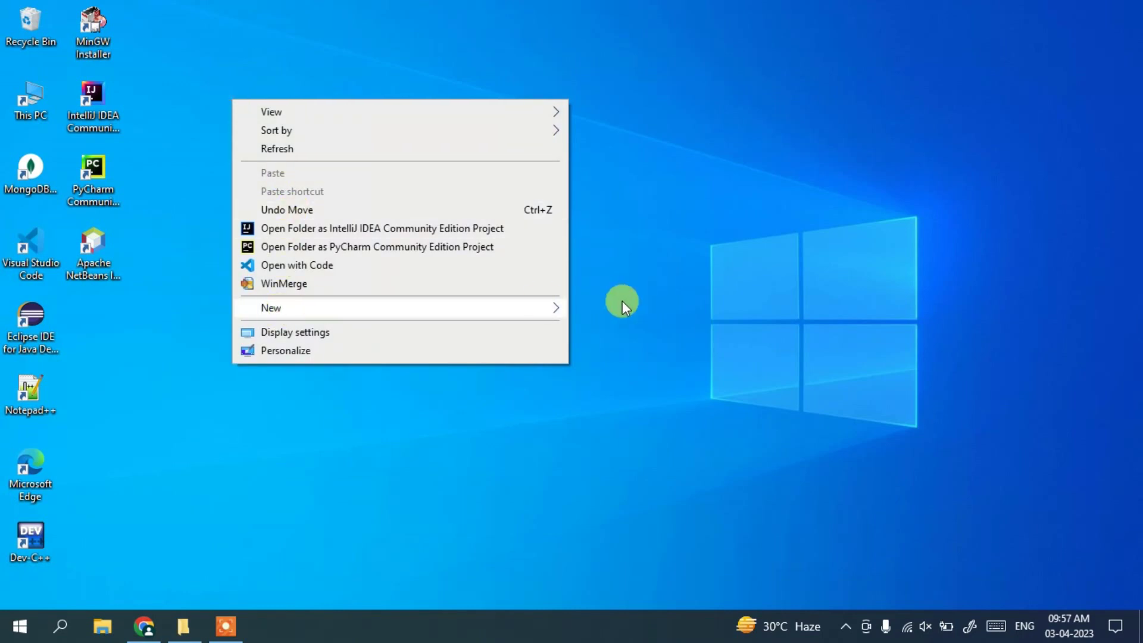
mouse_move(276, 310)
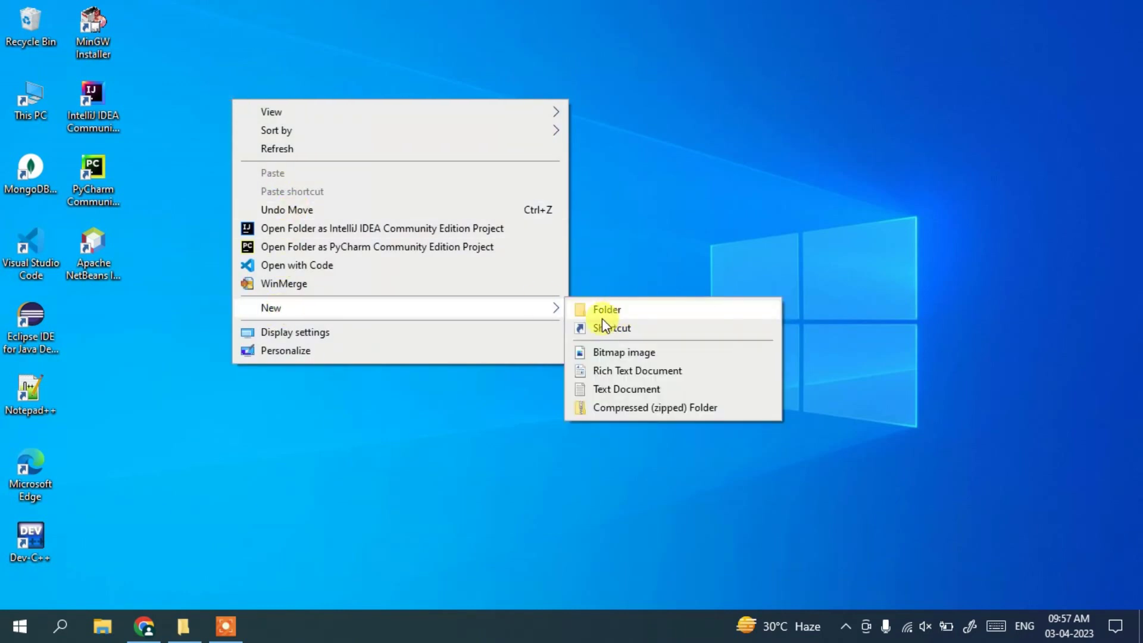
left_click(608, 309)
type("j")
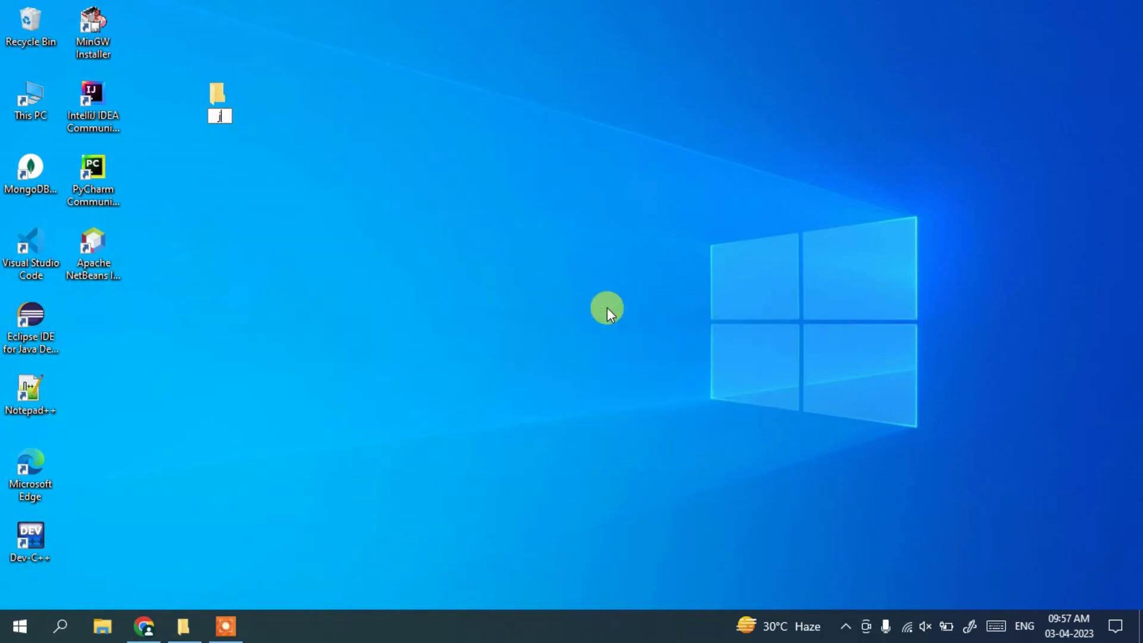
type("ava practice")
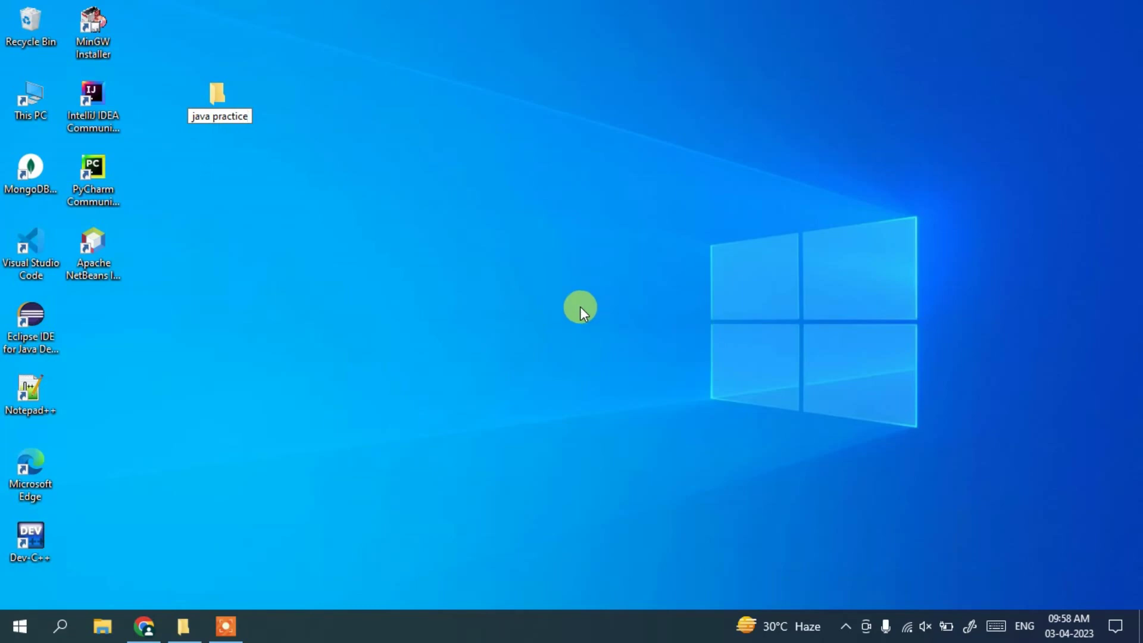
key("Return")
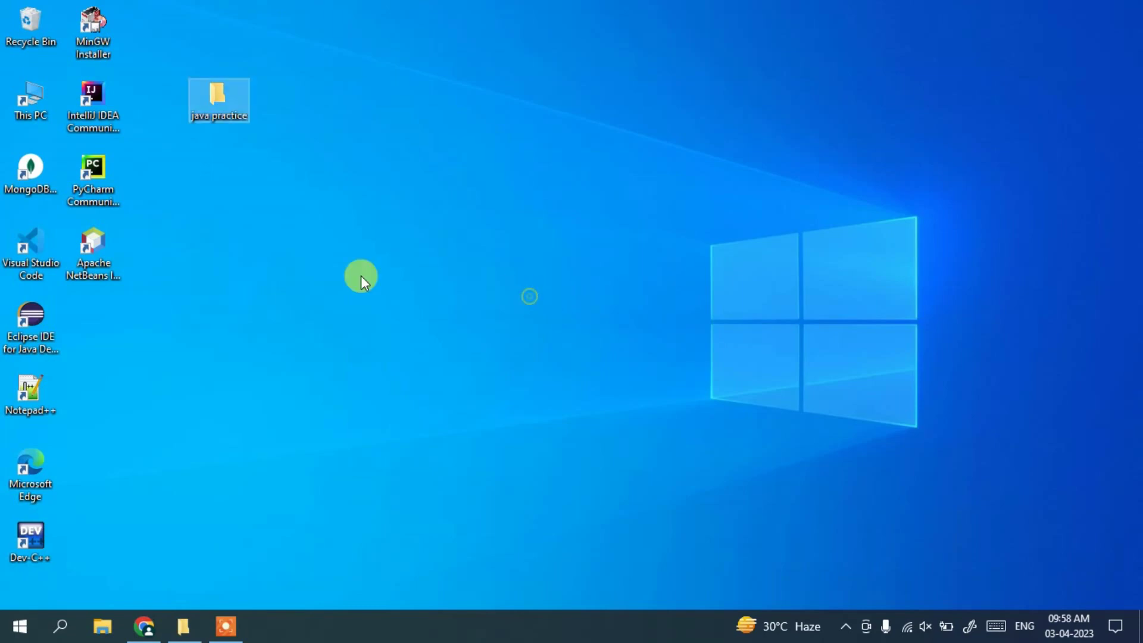
- Inside java practice, add a text document renamed helloWorld.java, accepting the extension change
double_click(225, 86)
right_click(272, 241)
mouse_move(359, 515)
left_click(670, 592)
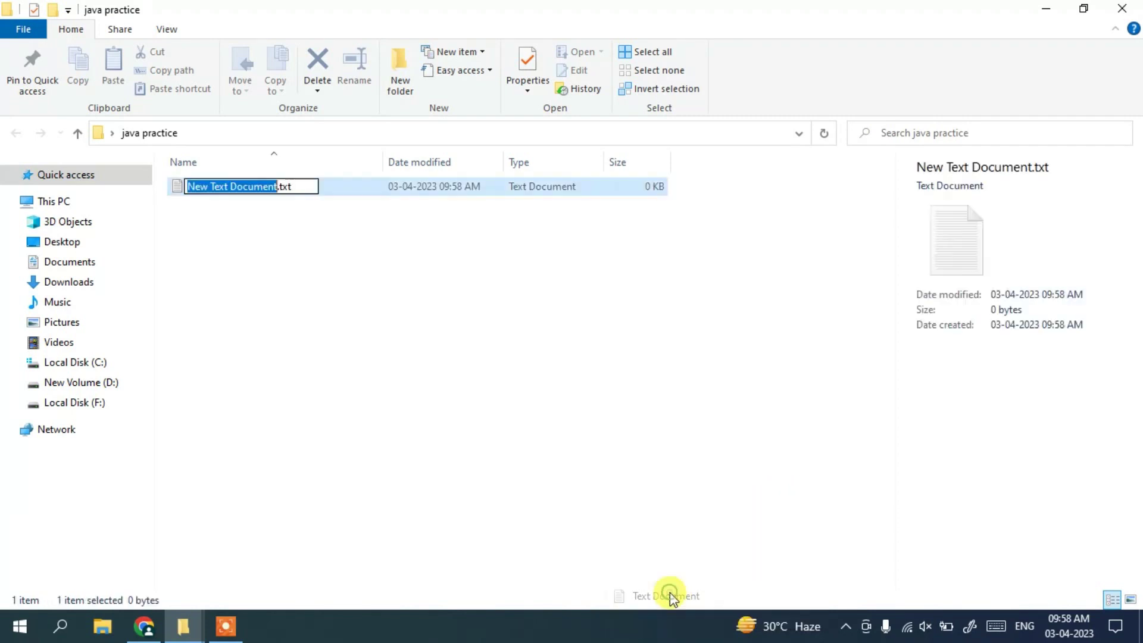
type("j")
key("BackSpace")
type("helloWorld.")
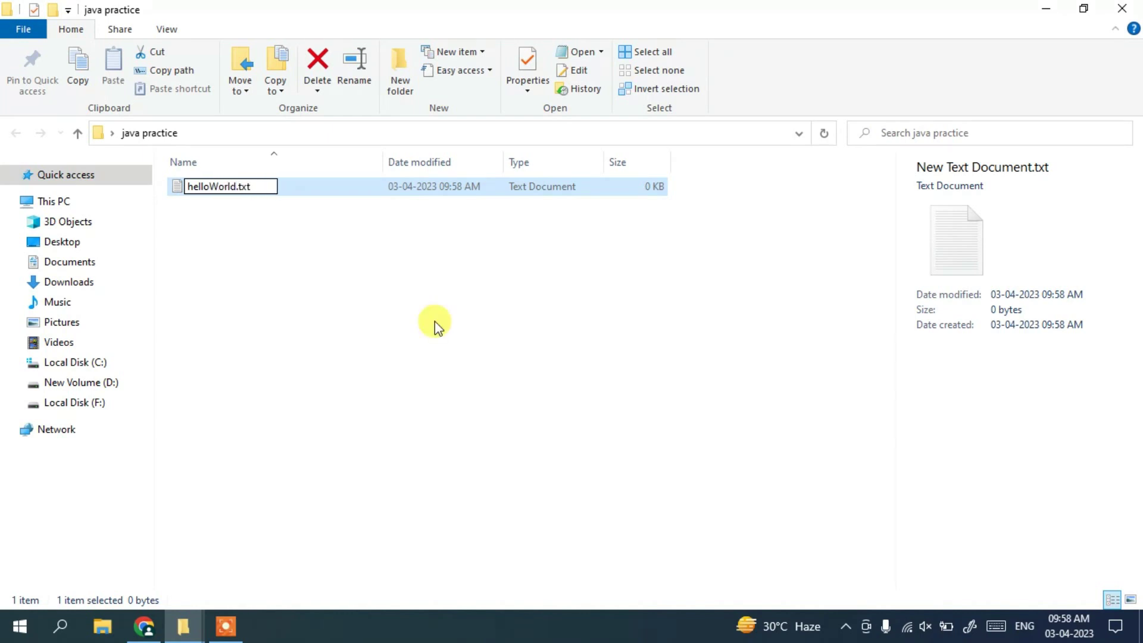
type("java")
key("Delete")
key("Delete")
left_click(435, 320)
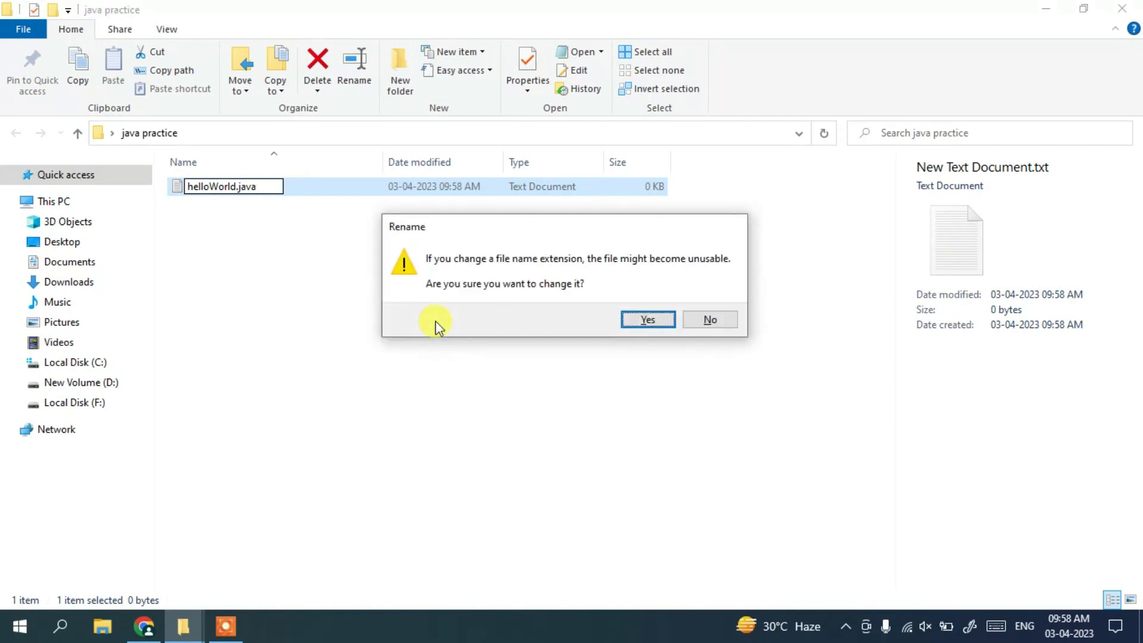
left_click(654, 321)
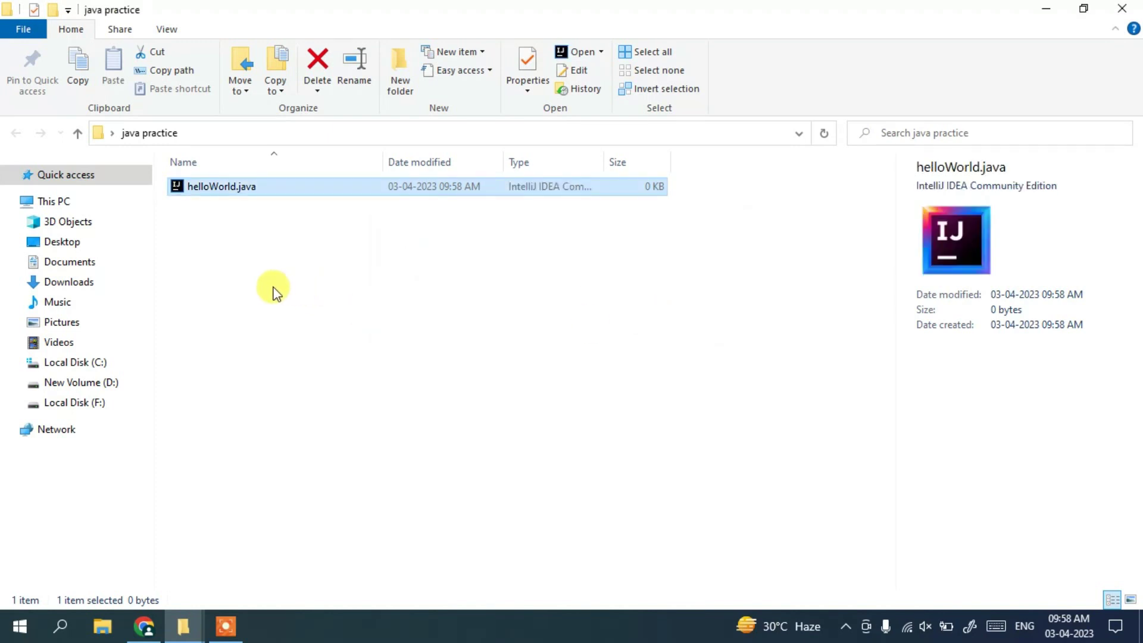
left_click(271, 269)
left_click(230, 192)
- Open helloWorld.java in Notepad
double_click(264, 186)
right_click(264, 186)
mouse_move(322, 366)
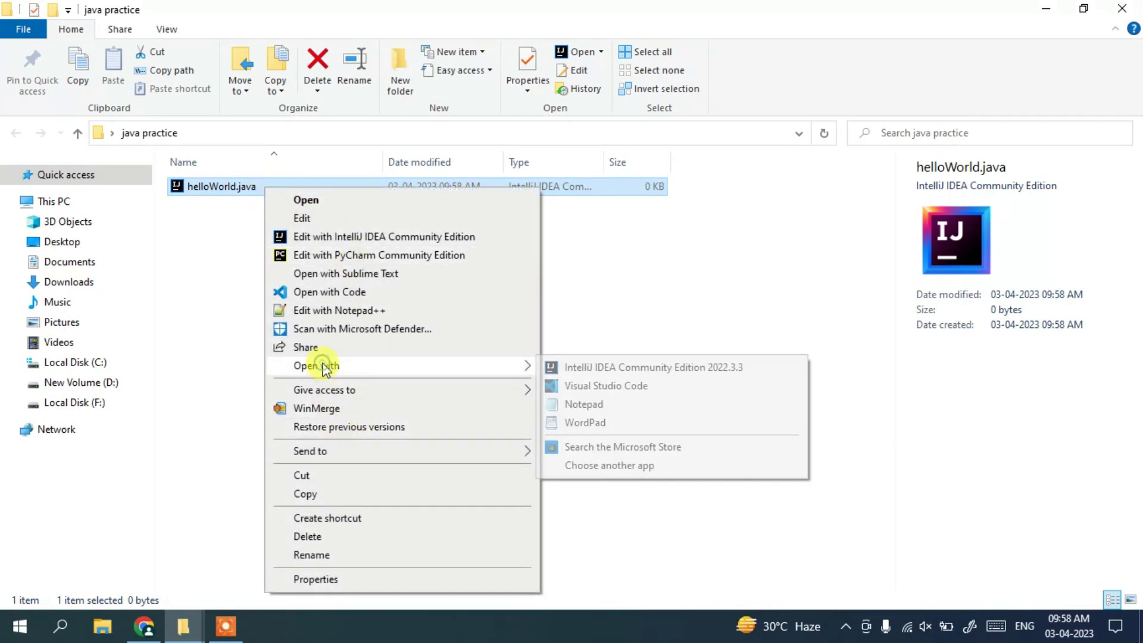
left_click(600, 407)
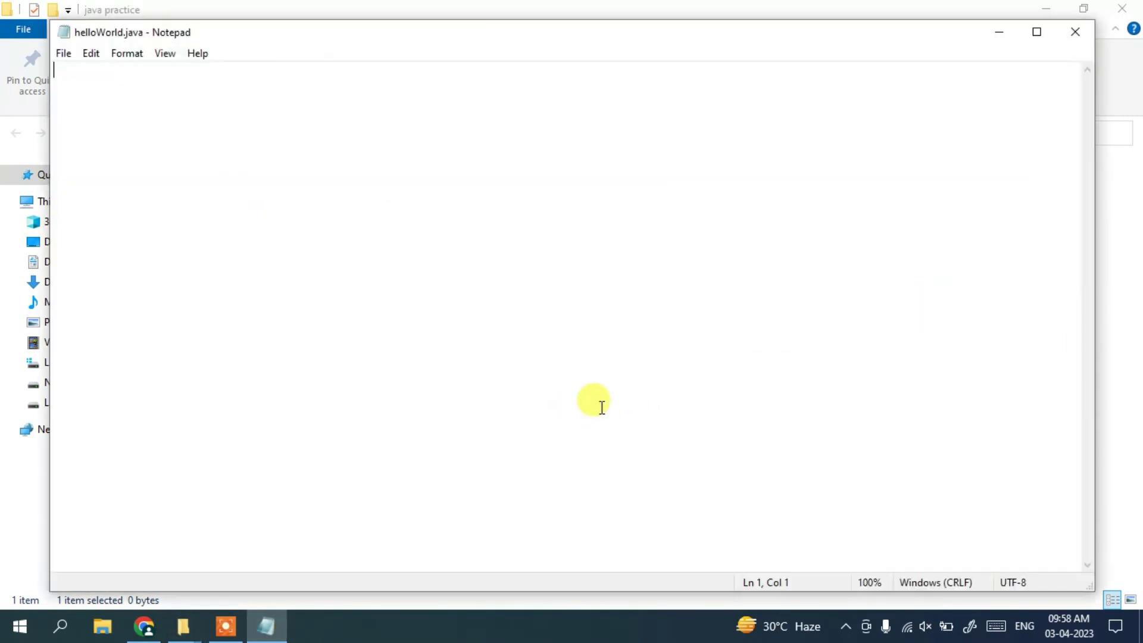
- Write the HelloWorld class with a public static void main(String args[]) method
type("cl")
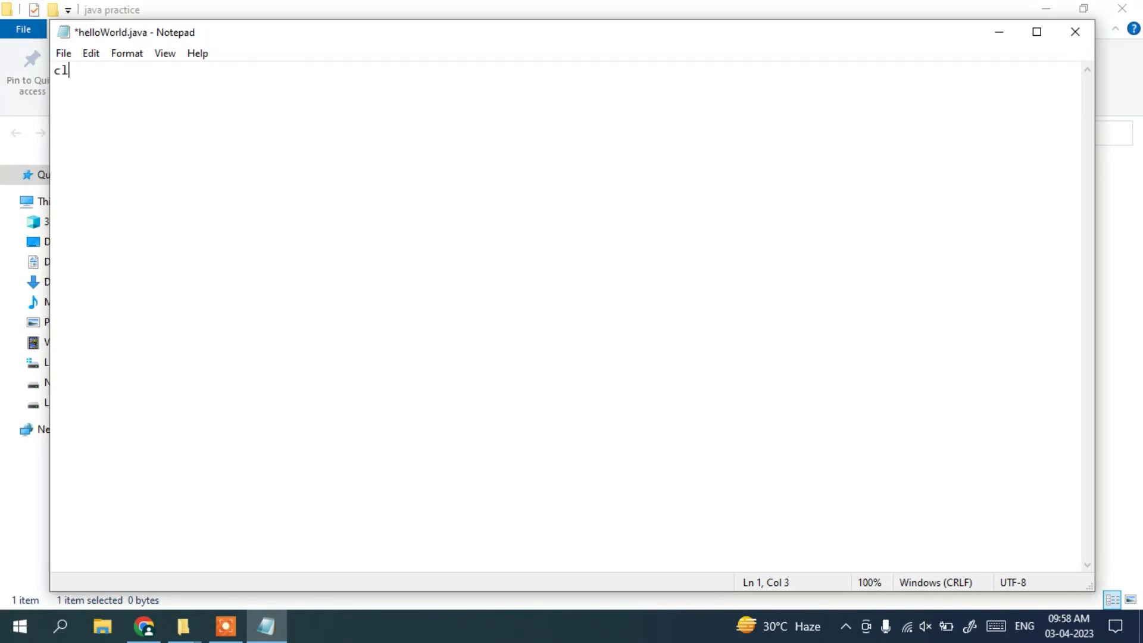
type("ass hello")
key("BackSpace")
key("BackSpace")
key("BackSpace")
key("BackSpace")
key("BackSpace")
type("HelloWorld ")
type("{")
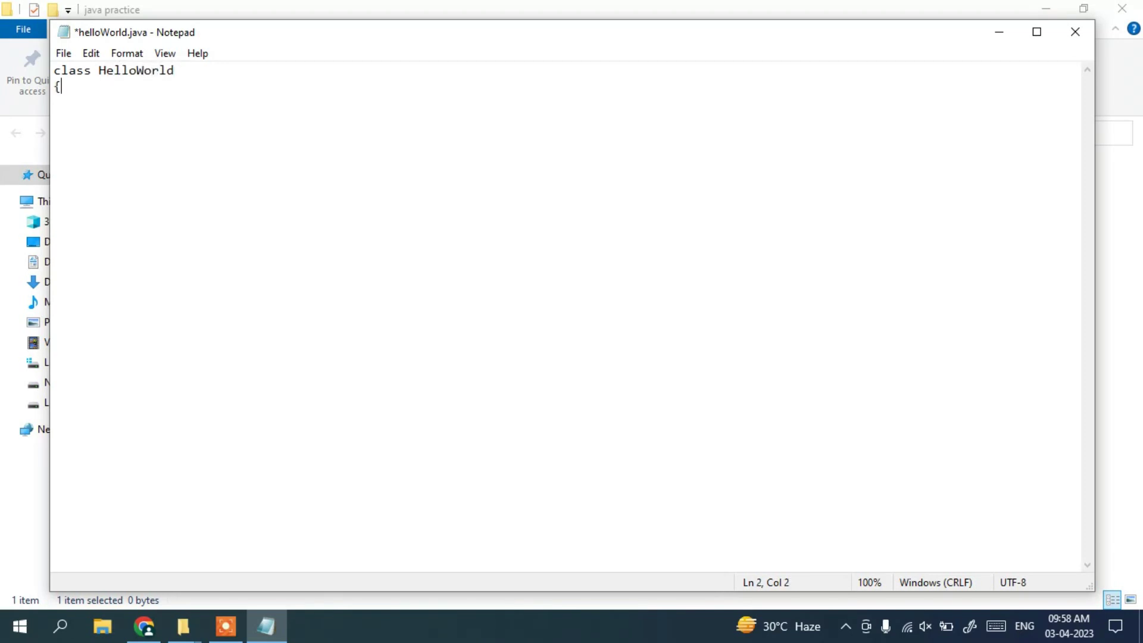
key("Return")
left_click(250, 123)
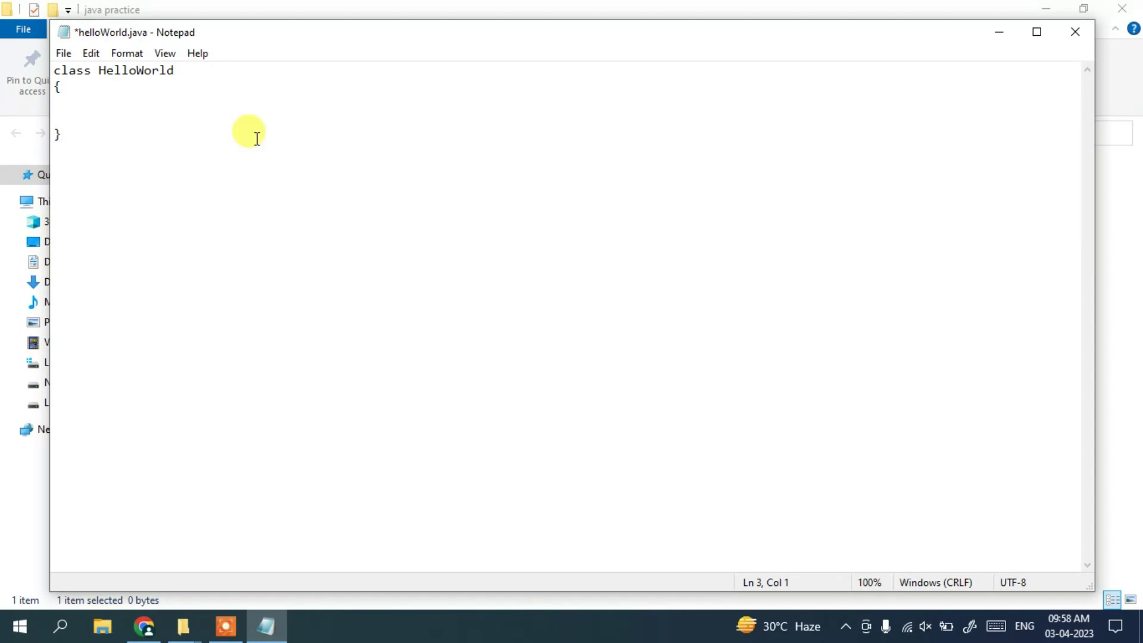
key("Tab")
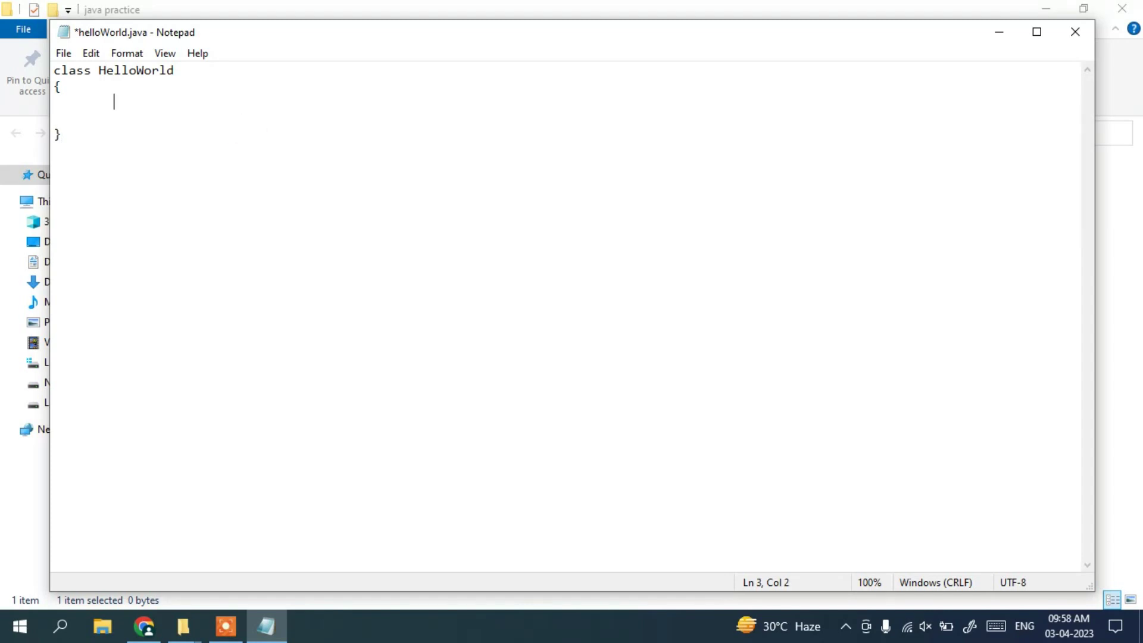
type("public static void mai")
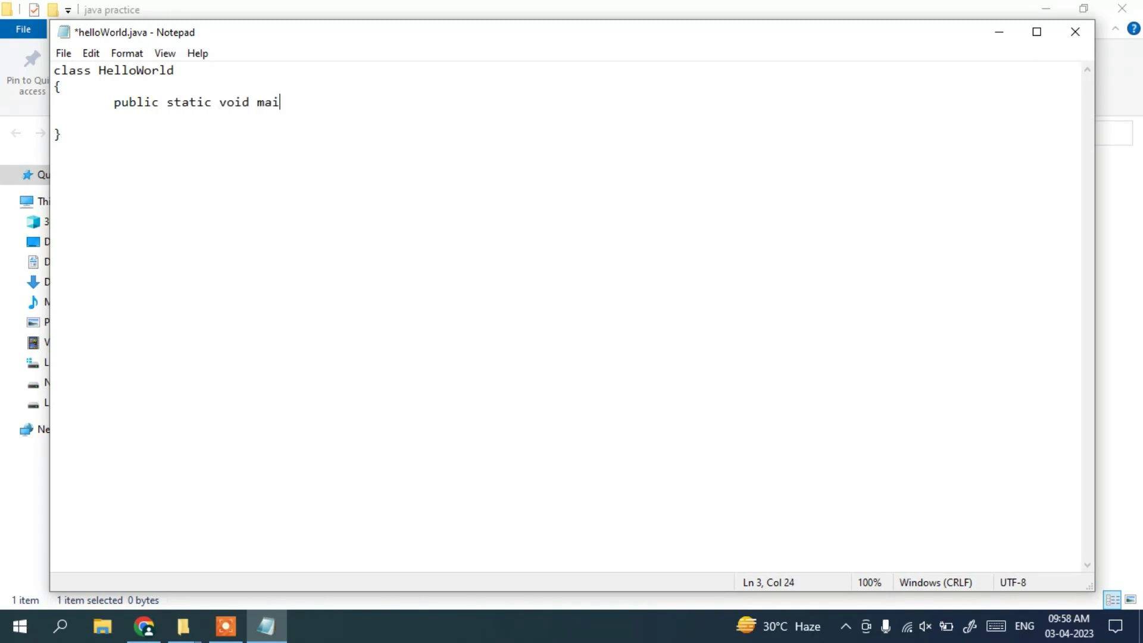
type("n(String args[])")
key("Return")
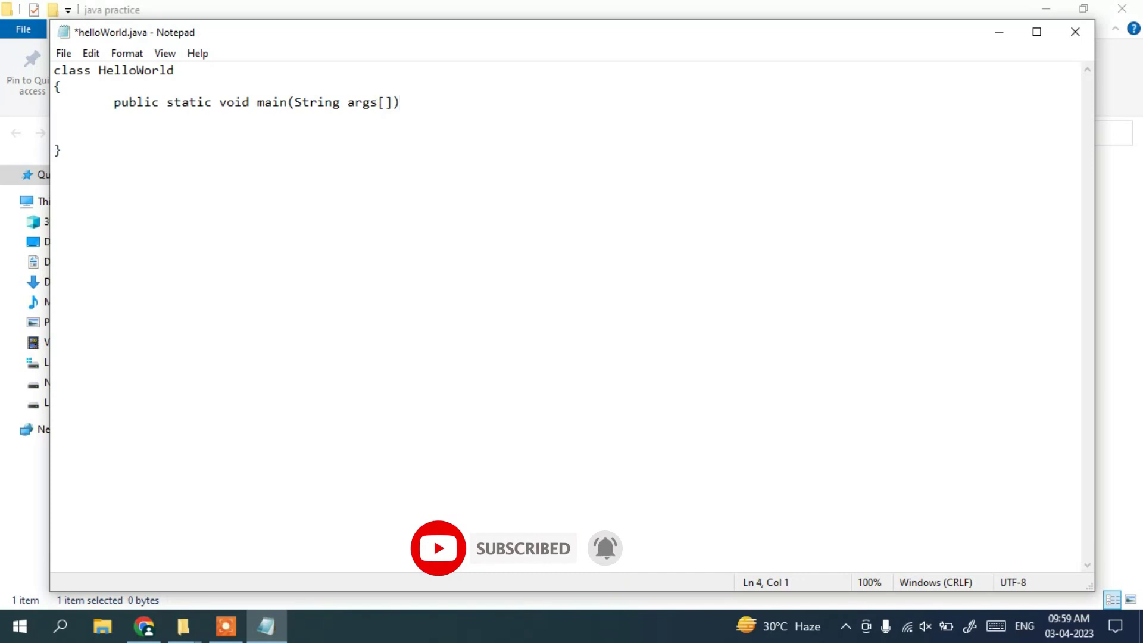
key("Tab")
type("{")
key("Return")
key("Return")
key("Return")
key("Tab")
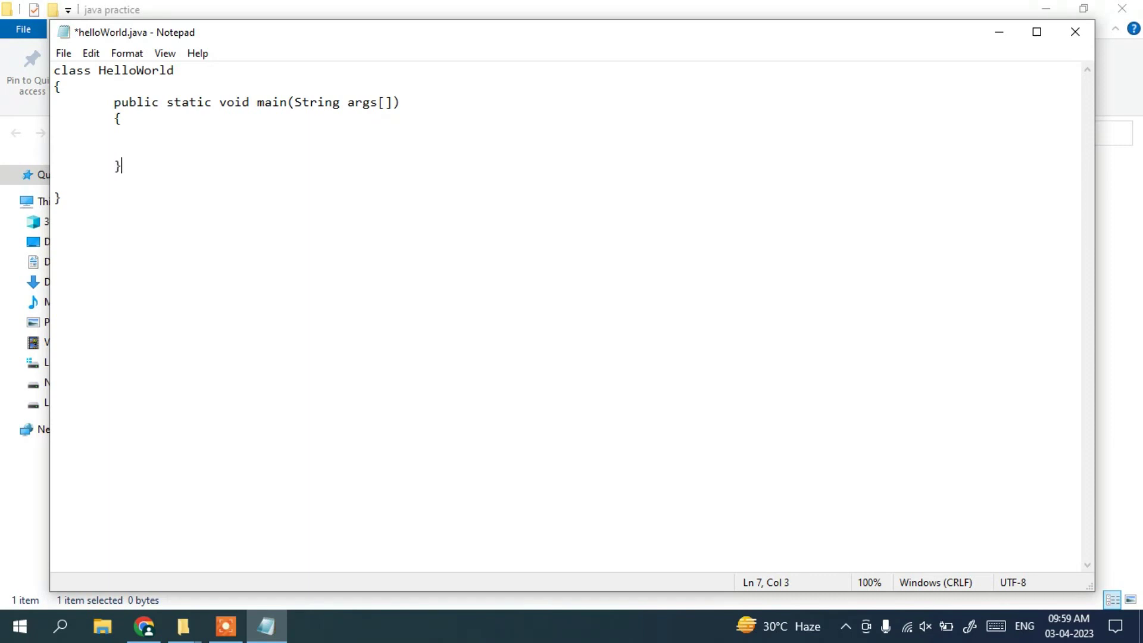
- Add System.out.println("Hello World!!") inside main
left_click(248, 143)
key("Tab")
key("Tab")
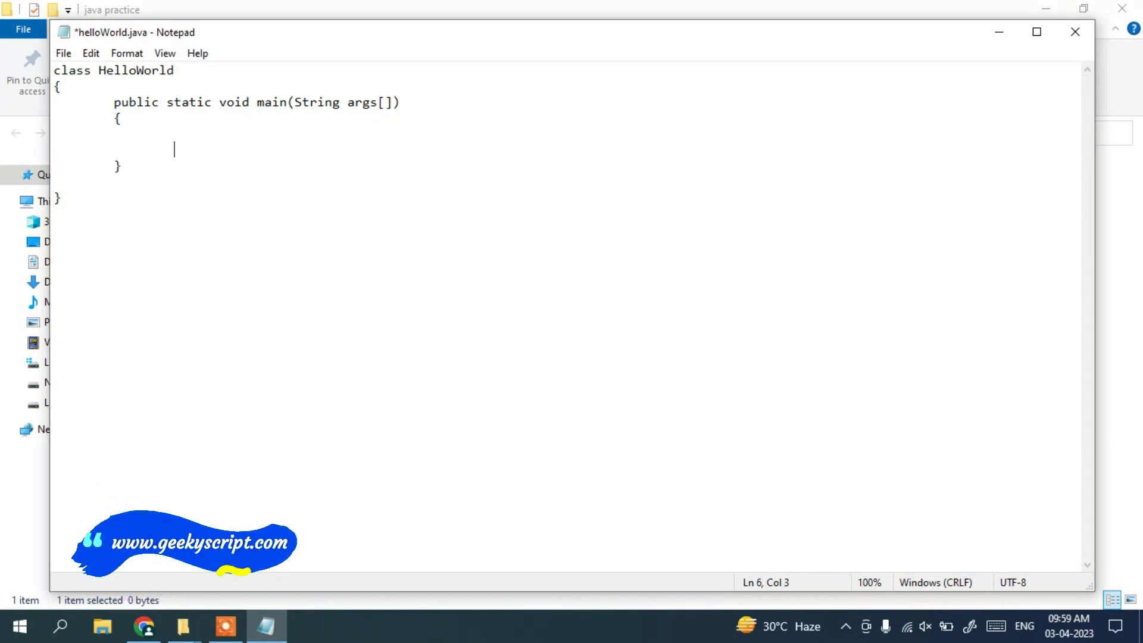
type("System.out.println()")
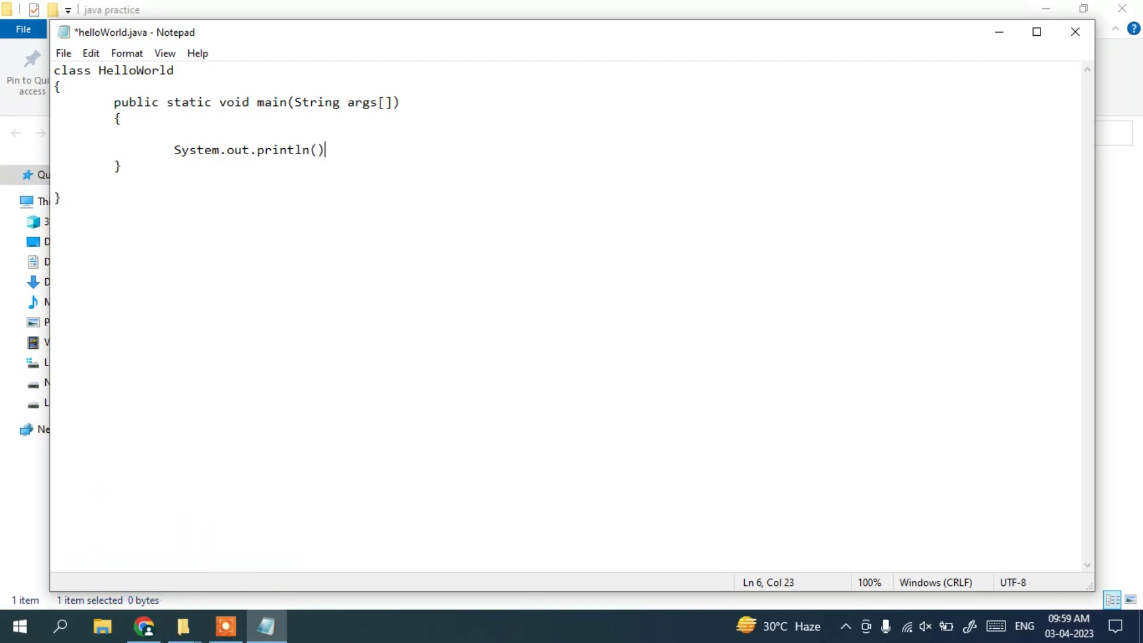
type("\"\"")
key("Left")
type("Hello World!!")
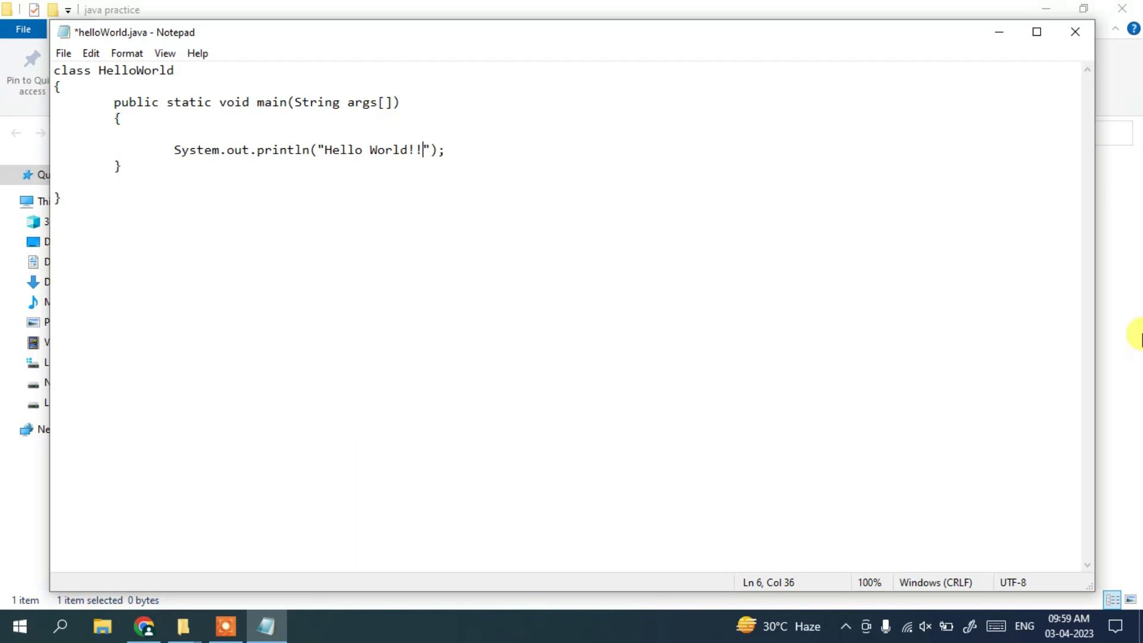
- Save helloWorld.java and minimize Notepad
left_click(61, 53)
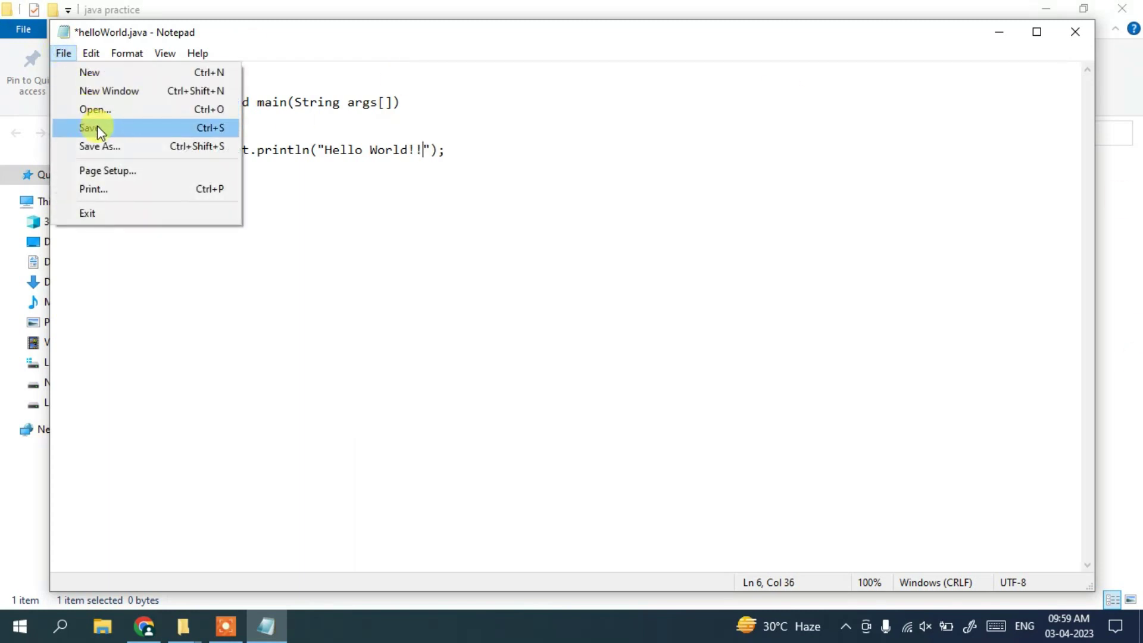
left_click(97, 128)
left_click(992, 39)
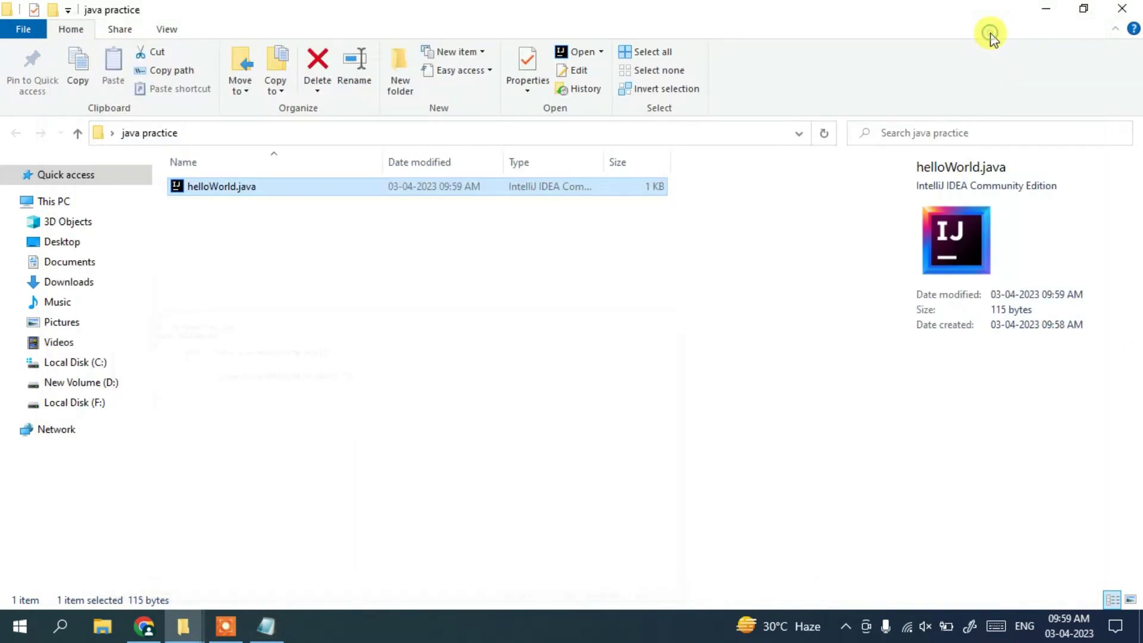
- Open Command Prompt in the java practice folder via cmd in the address bar
left_click(344, 365)
left_click(229, 131)
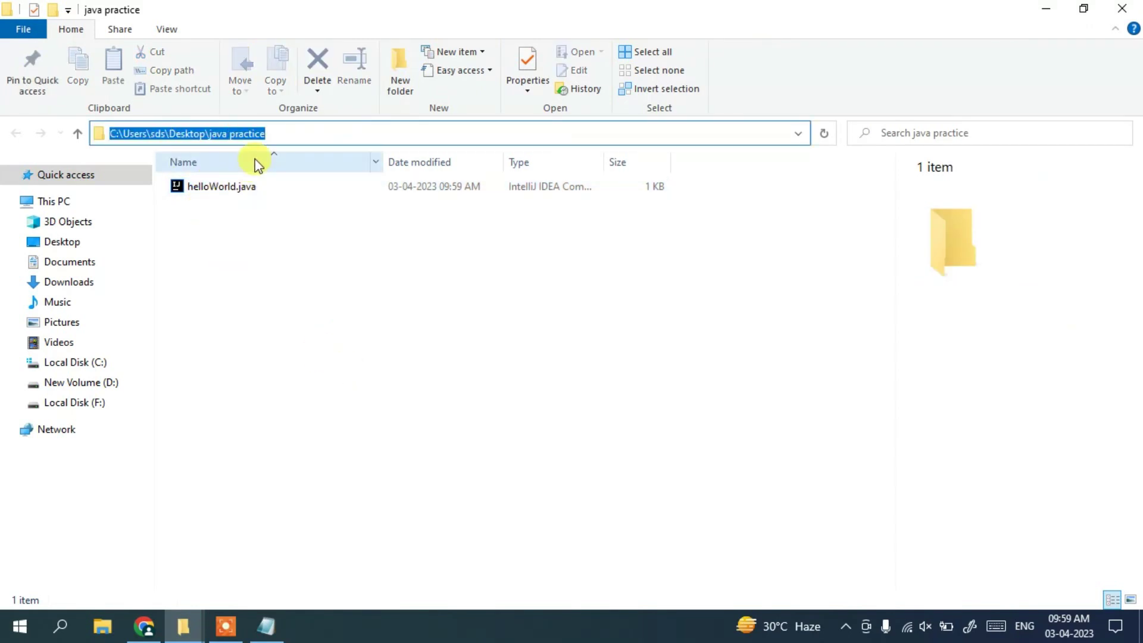
type("cmd")
key("Return")
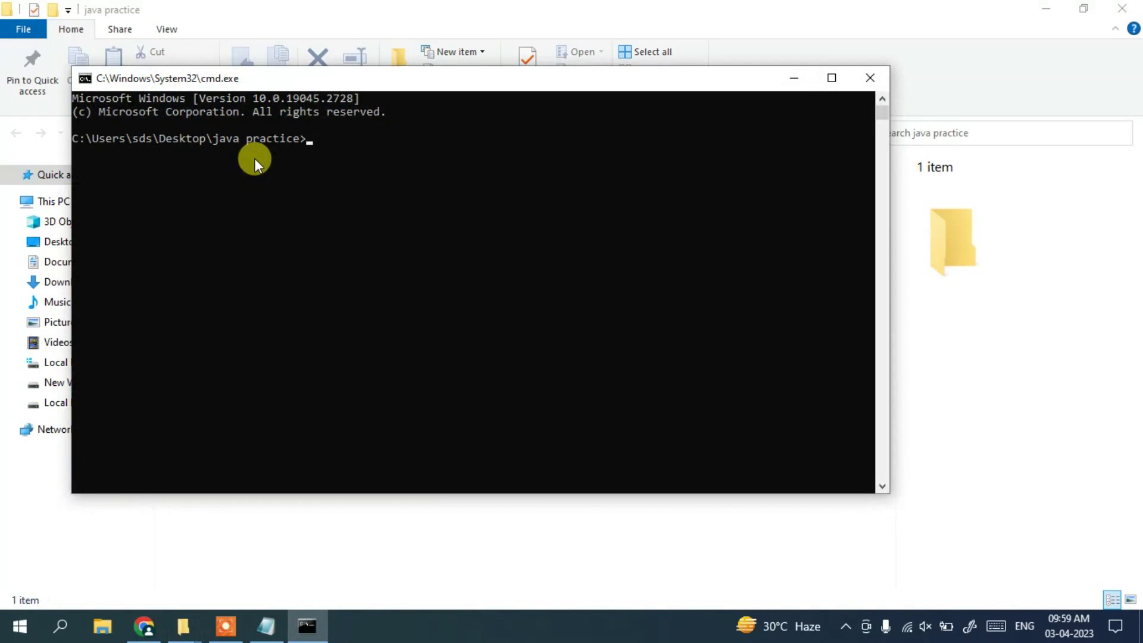
- Compile with javac helloWorld.java, producing HelloWorld.class
type("javac helloWorld.java")
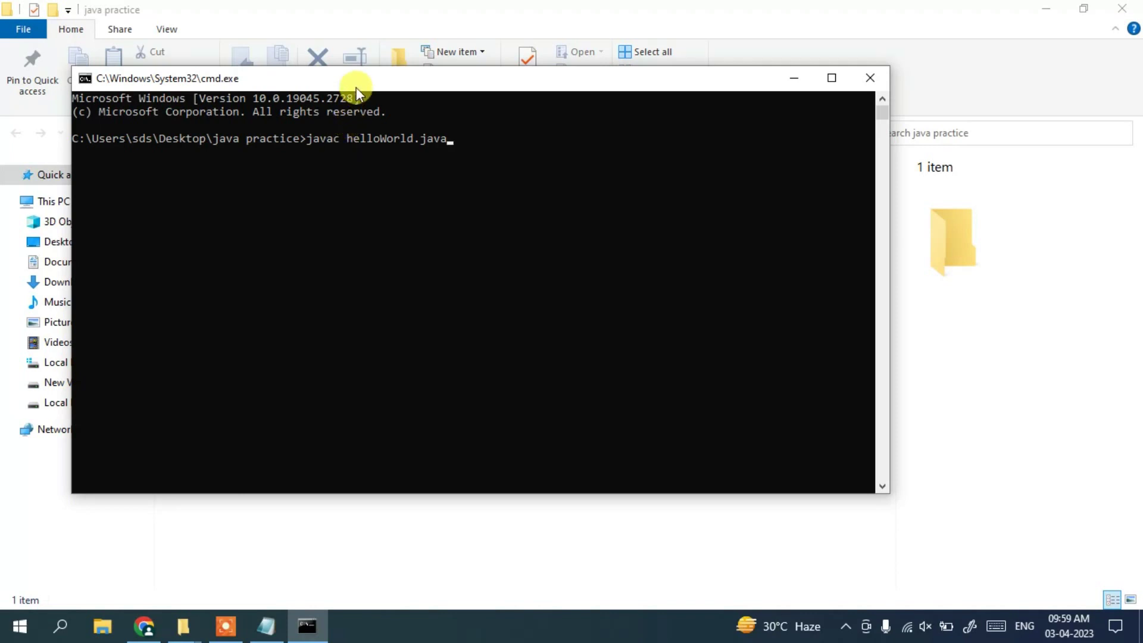
left_click_drag(356, 87, 432, 245)
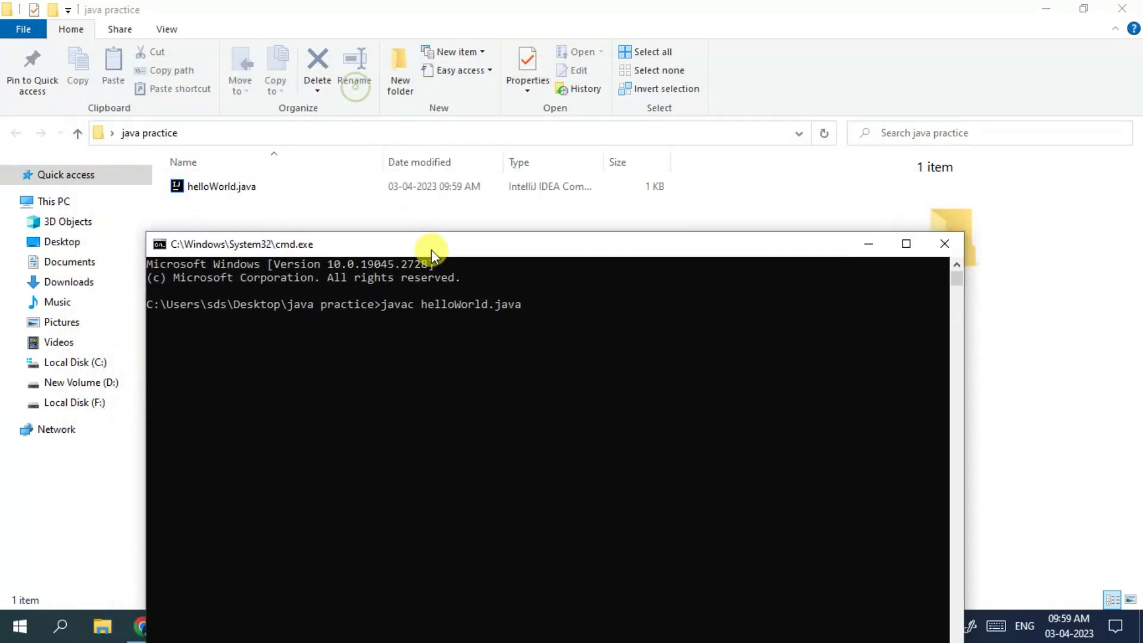
key("Return")
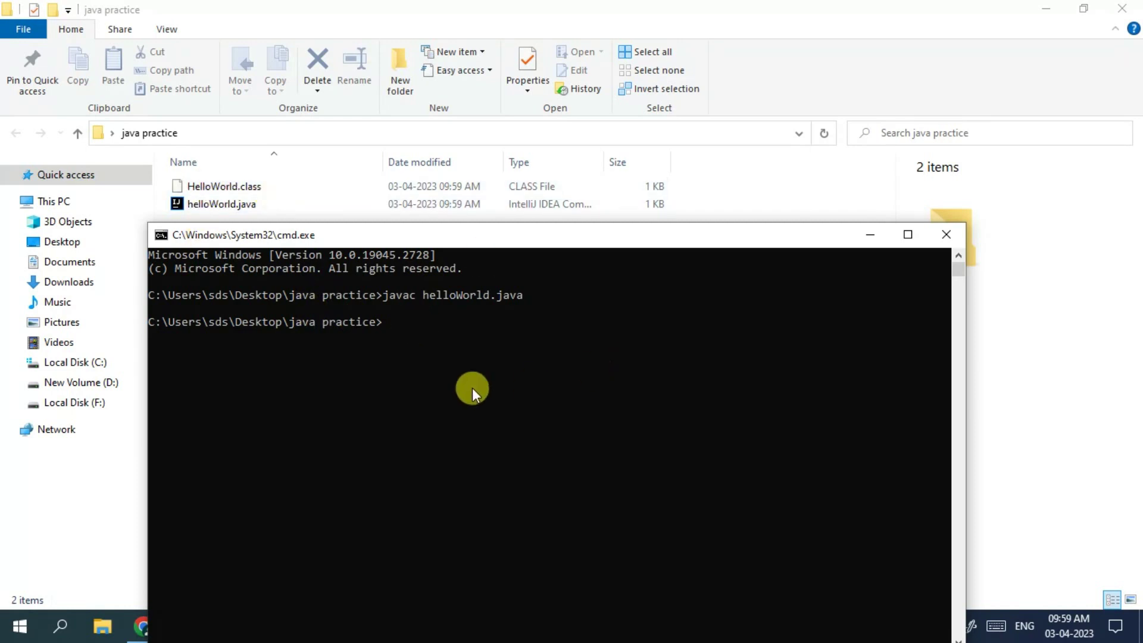
left_click(478, 360)
- Run java HelloWorld and check that it prints Hello World!!
type("java")
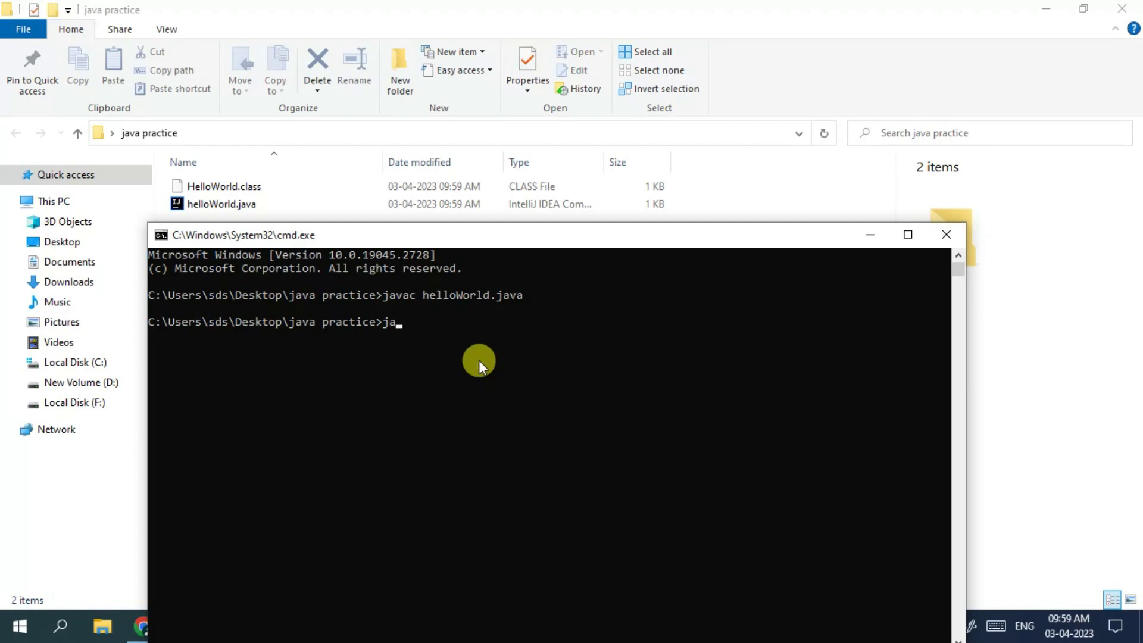
type(" HelloWorld")
key("Return")
left_click_drag(246, 334, 148, 336)
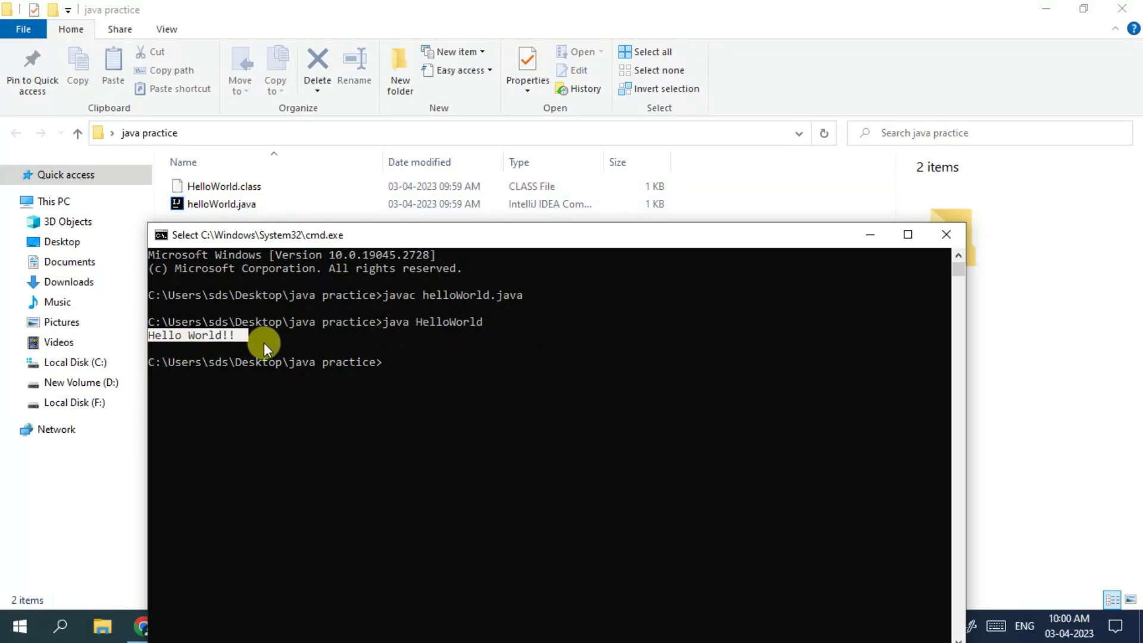
left_click_drag(474, 234, 573, 102)
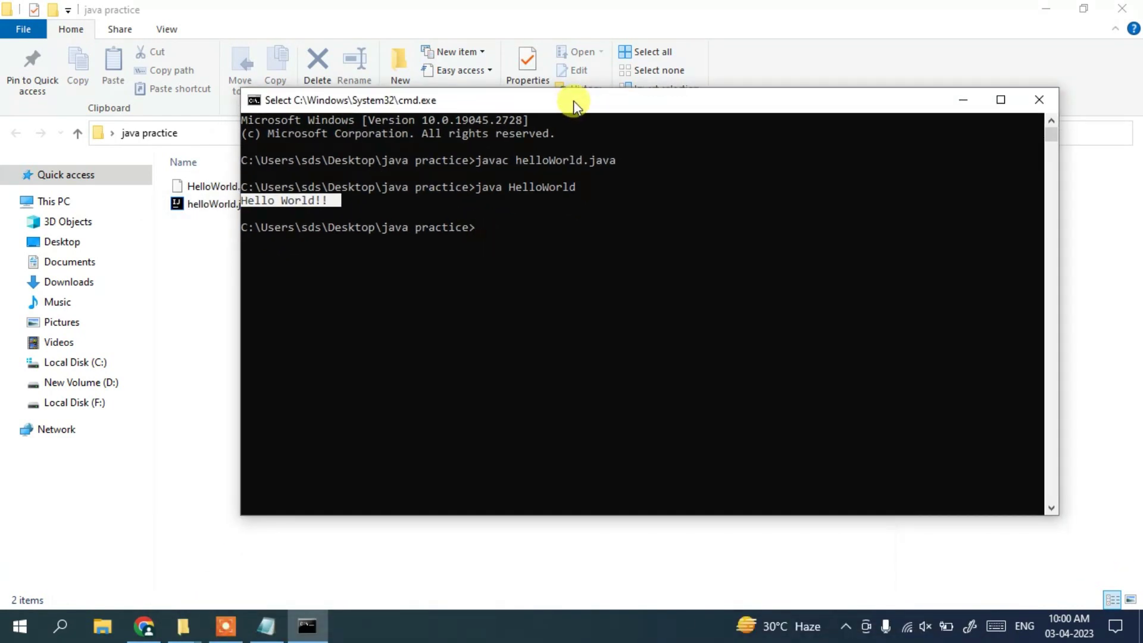